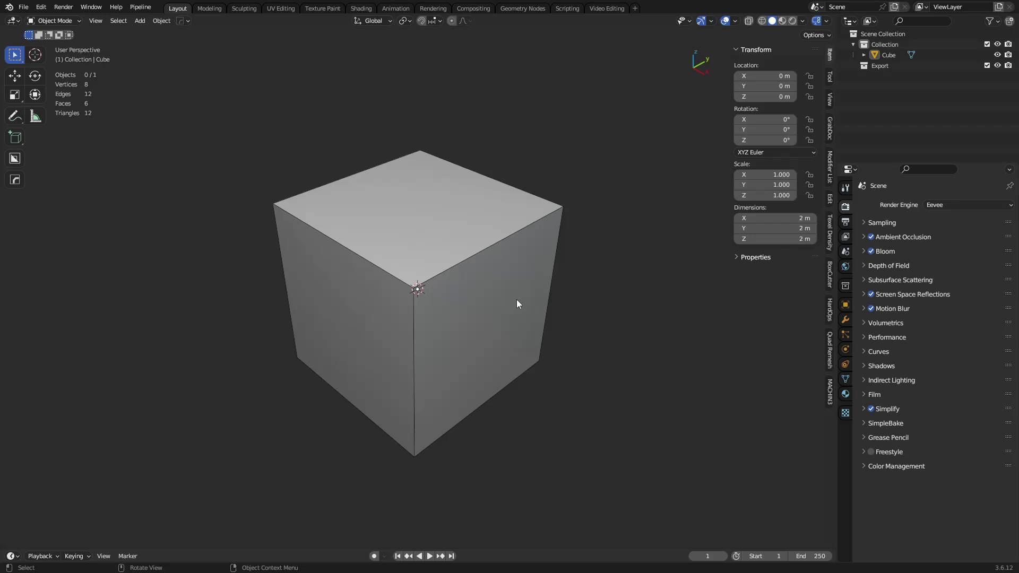
Open the cube's mesh for editing and display its split normals, lengthening the normal lines well beyond their 0.10 size
{"action": "left_click", "coordinate": [448, 311]}
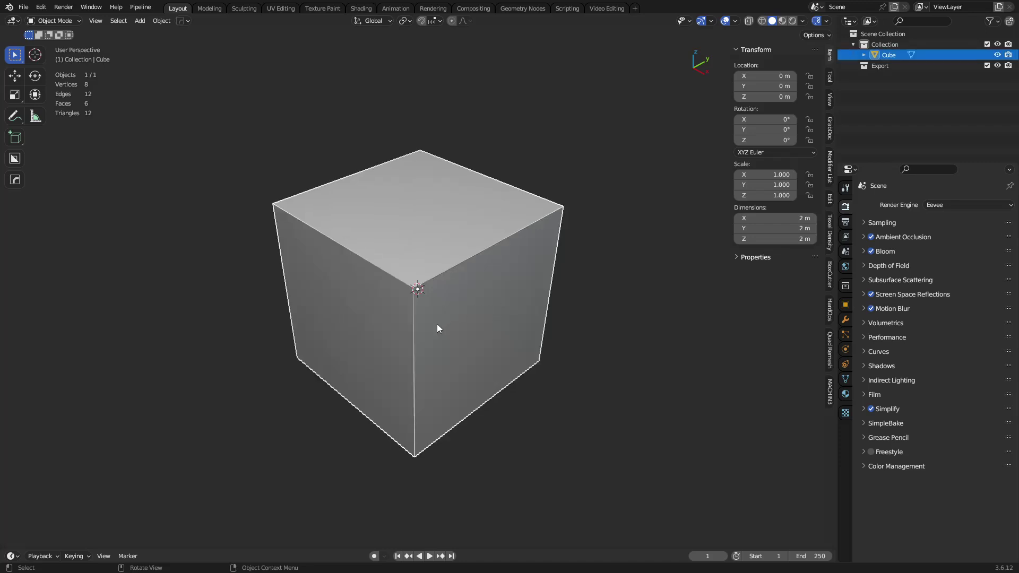
{"action": "middle_click_drag", "start_coordinate": [437, 324], "coordinate": [468, 301]}
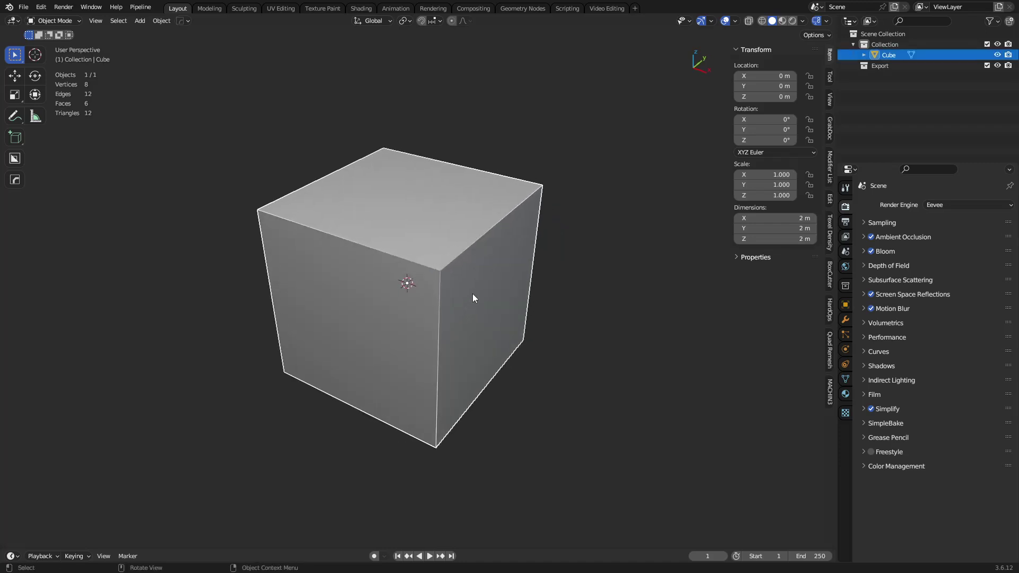
{"action": "key", "text": "ctrl+Tab"}
{"action": "left_click", "coordinate": [539, 291]}
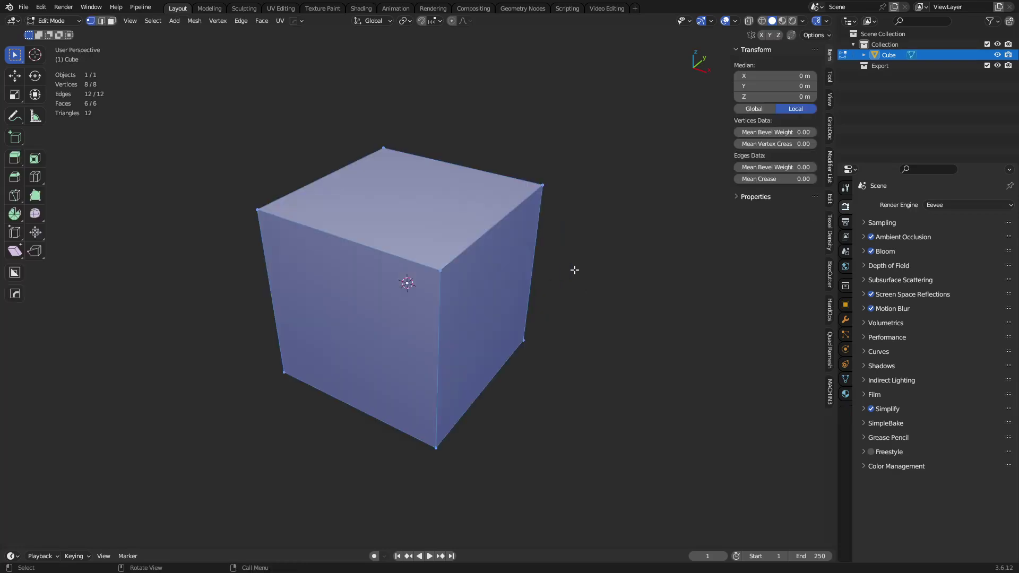
{"action": "left_click", "coordinate": [736, 21]}
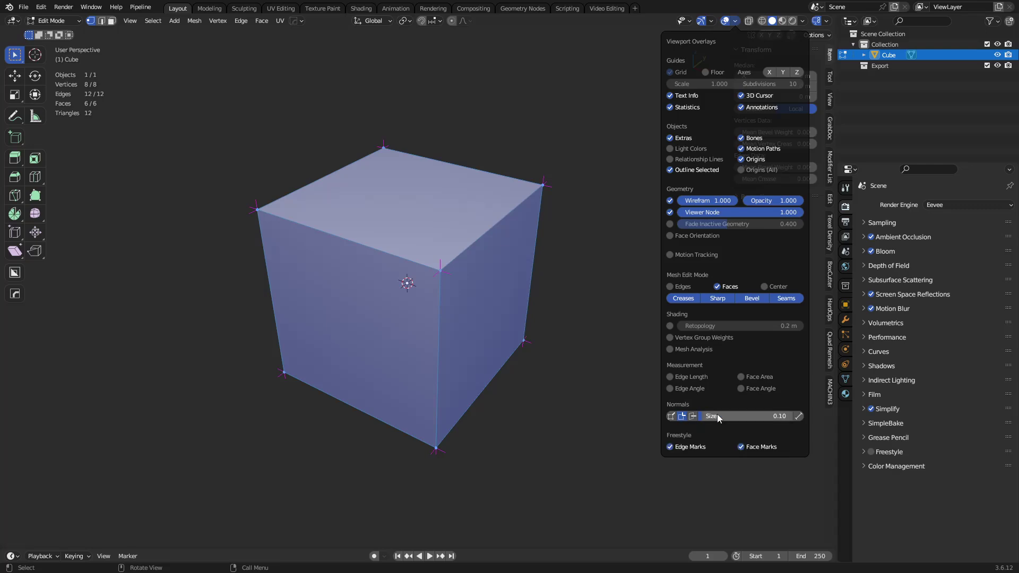
{"action": "left_click_drag", "start_coordinate": [717, 415], "coordinate": [740, 416]}
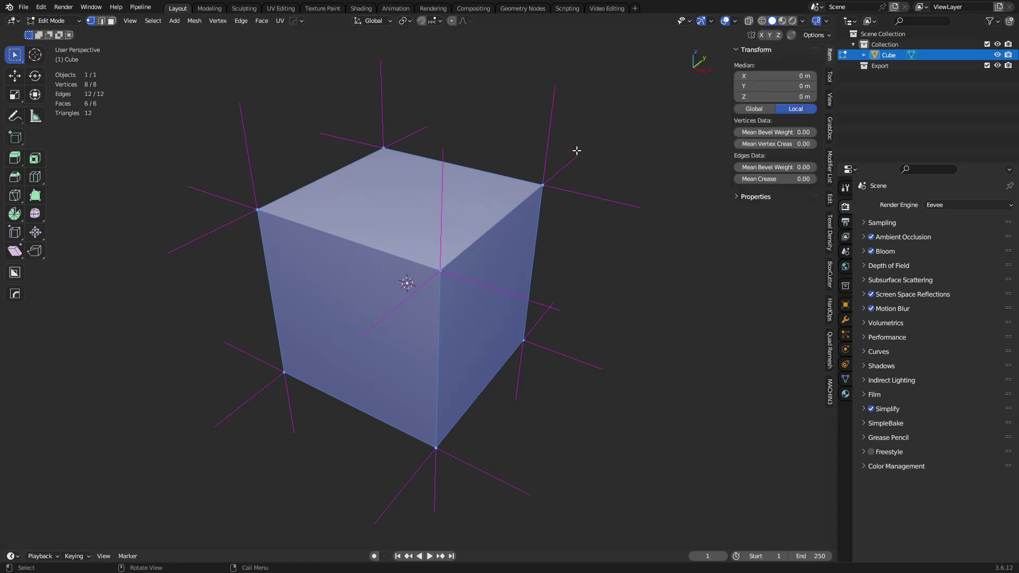
Apply Shade Smooth to the cube in Object Mode and return to Edit Mode to view its normals
{"action": "key", "text": "Tab"}
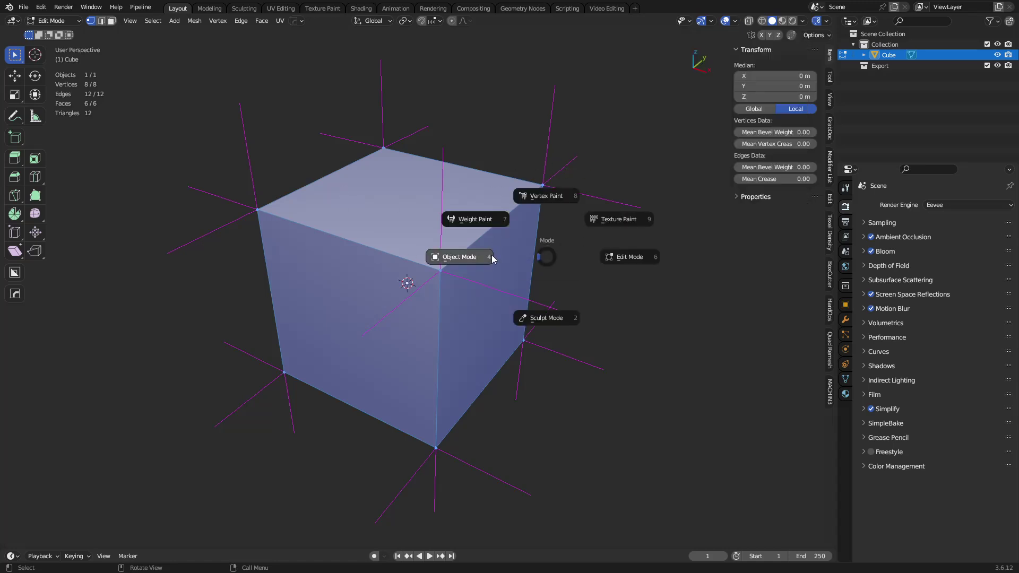
{"action": "left_click", "coordinate": [441, 215]}
{"action": "right_click", "coordinate": [442, 215]}
{"action": "left_click", "coordinate": [436, 207]}
{"action": "key", "text": "Tab"}
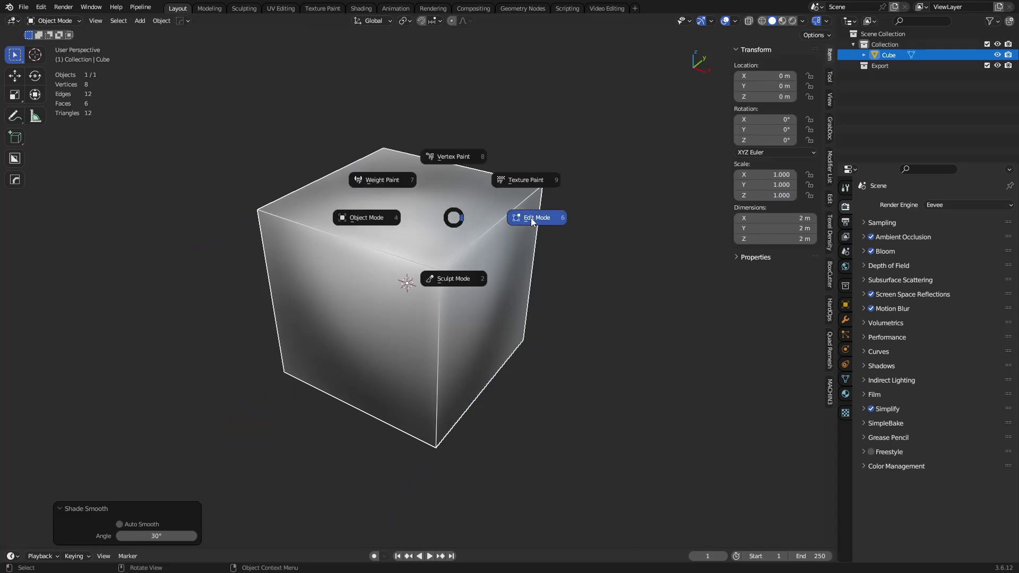
{"action": "left_click", "coordinate": [530, 218]}
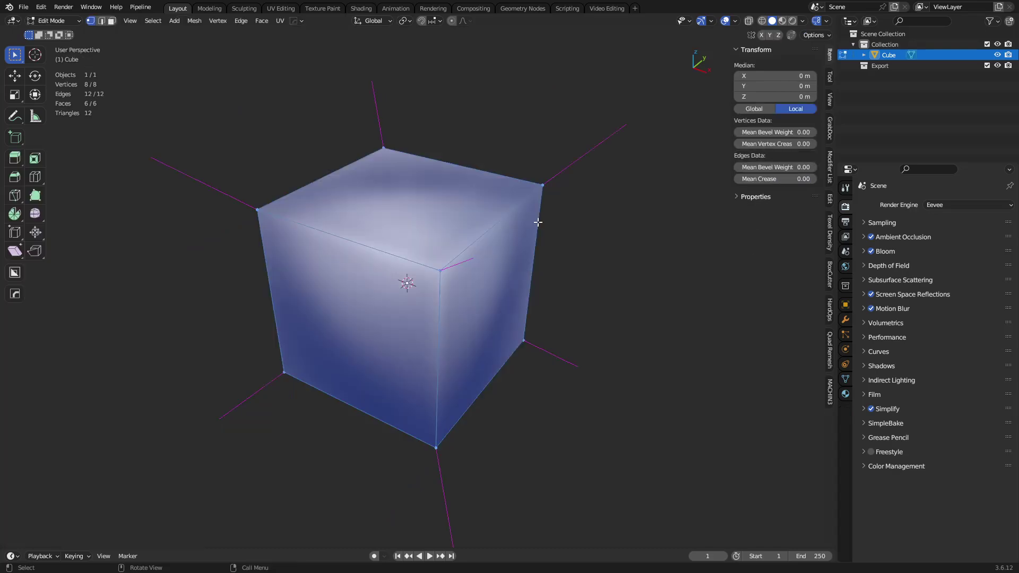
Smooth-shade the cube in Object Mode with Auto Smooth enabled at an angle of 180°
{"action": "key", "text": "Tab"}
{"action": "left_click", "coordinate": [456, 222]}
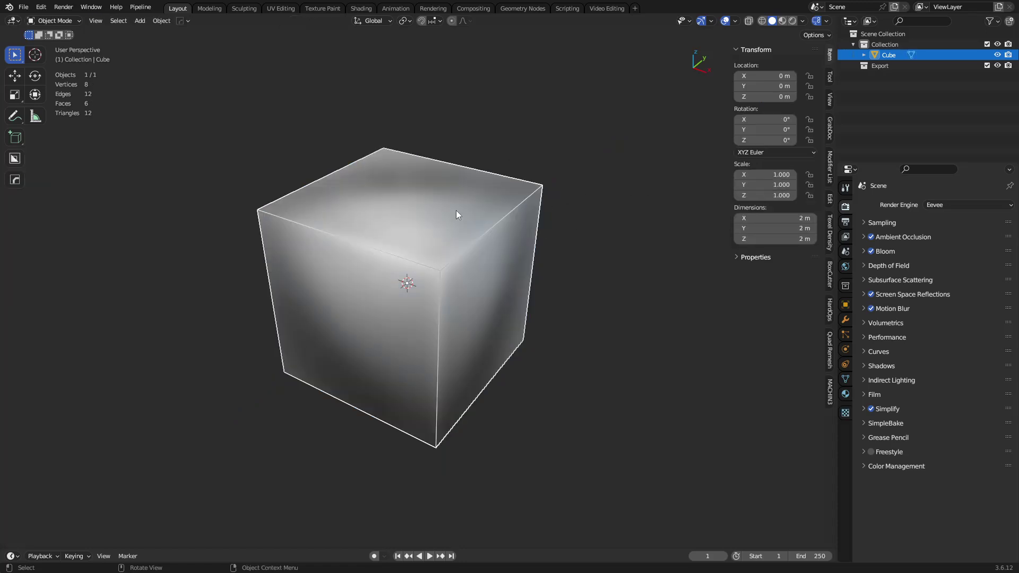
{"action": "right_click", "coordinate": [456, 228]}
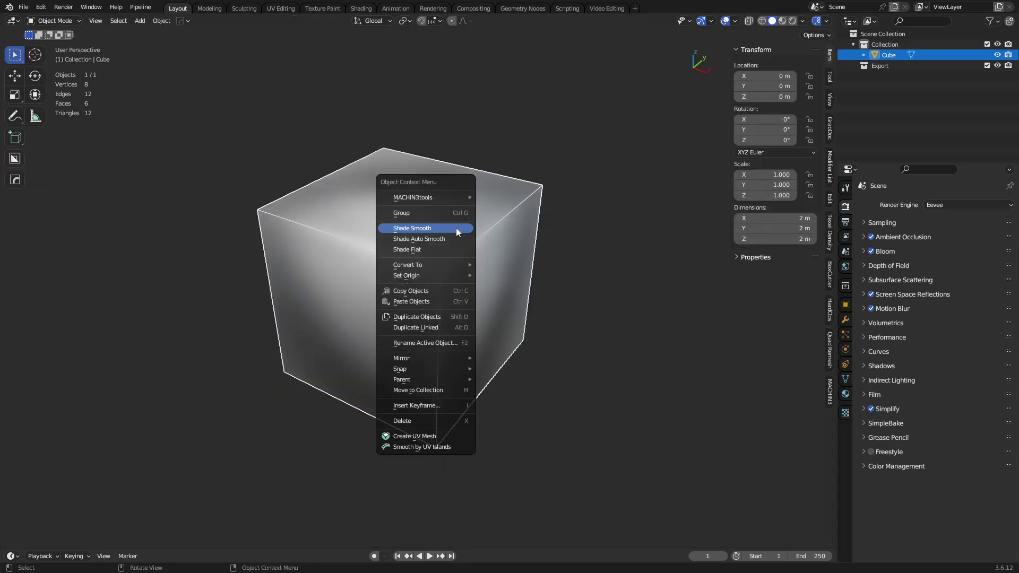
{"action": "left_click", "coordinate": [457, 237]}
{"action": "left_click_drag", "start_coordinate": [138, 540], "coordinate": [262, 499]}
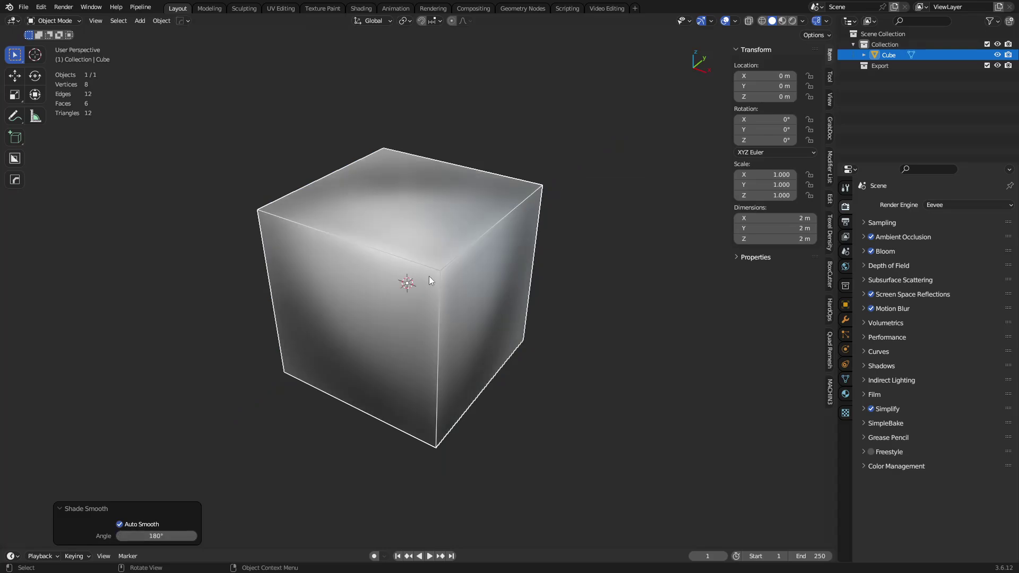
Mark the three edges meeting at the cube's near upper corner as sharp
{"action": "key", "text": "Tab"}
{"action": "left_click", "coordinate": [420, 260]}
{"action": "left_click", "coordinate": [420, 260], "text": "shift"}
{"action": "left_click", "coordinate": [441, 292], "text": "shift"}
{"action": "key", "text": "ctrl+e"}
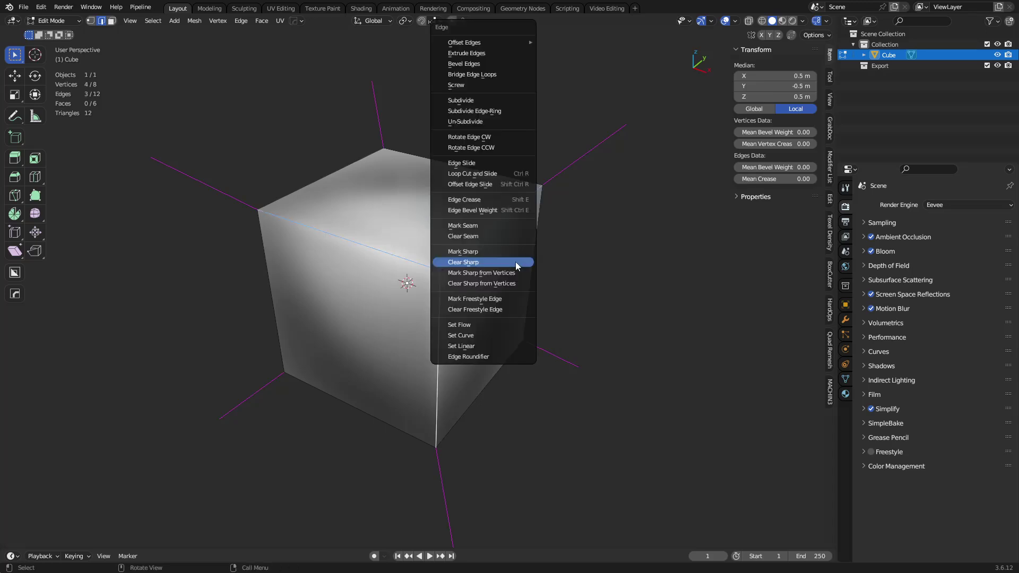
{"action": "left_click", "coordinate": [508, 250]}
{"action": "middle_click_drag", "start_coordinate": [482, 355], "coordinate": [455, 260]}
Compare the shading and split normals around the sharp-edged corner by alternating between Object Mode and Edit Mode
{"action": "key", "text": "ctrl+Tab"}
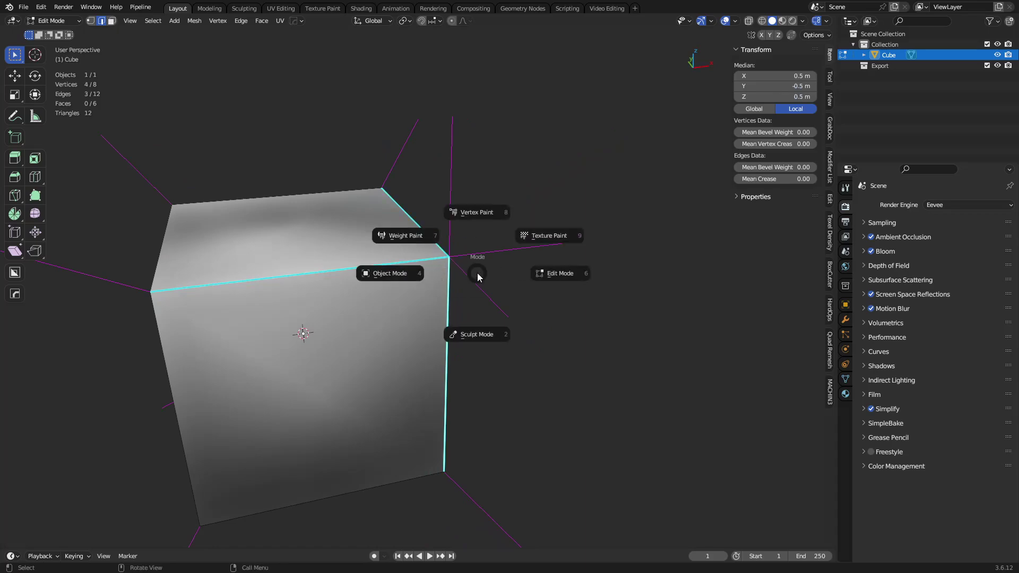
{"action": "left_click", "coordinate": [432, 277]}
{"action": "key", "text": "ctrl+Tab"}
{"action": "left_click", "coordinate": [470, 268]}
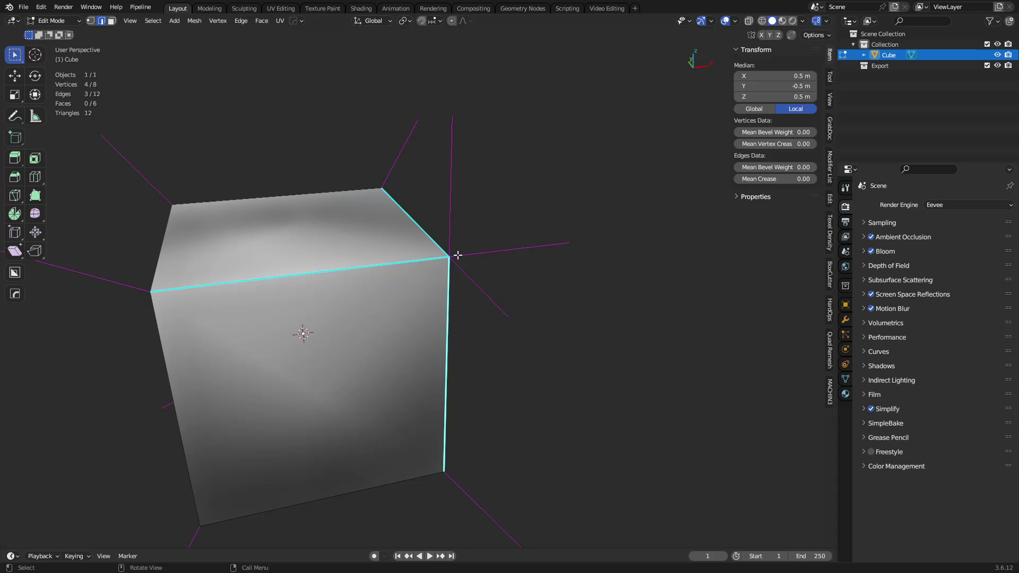
{"action": "key", "text": "ctrl+Tab"}
{"action": "left_click", "coordinate": [400, 287]}
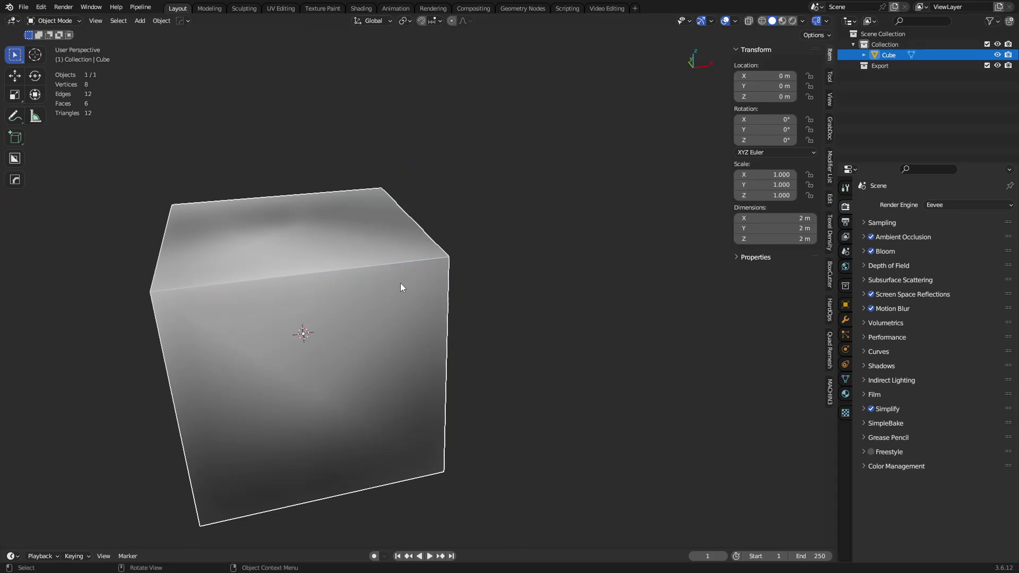
{"action": "key", "text": "ctrl+Tab"}
{"action": "left_click", "coordinate": [422, 291]}
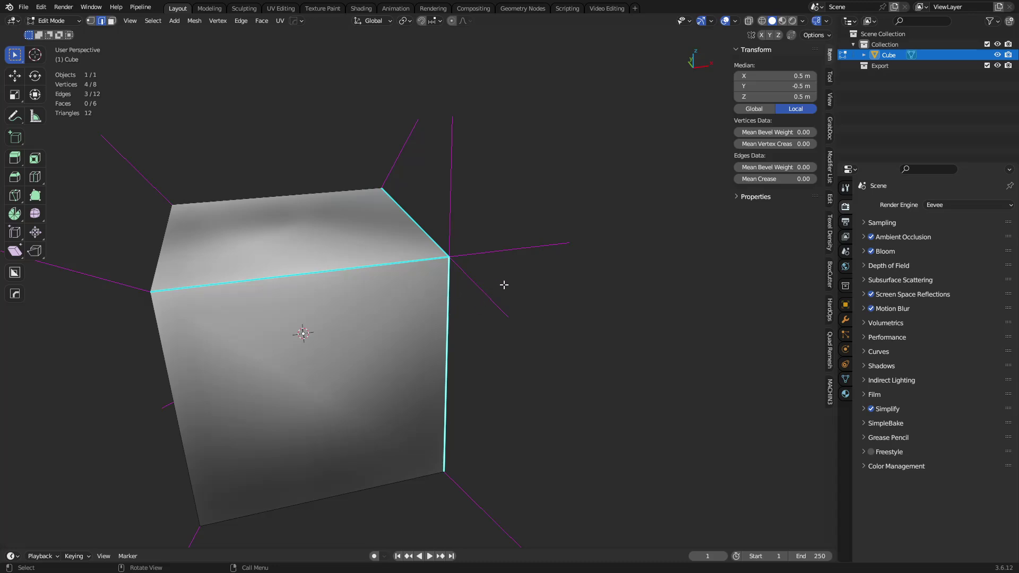
{"action": "key", "text": "ctrl+Tab"}
{"action": "left_click", "coordinate": [468, 292]}
{"action": "left_click", "coordinate": [450, 256]}
{"action": "key", "text": "g"}
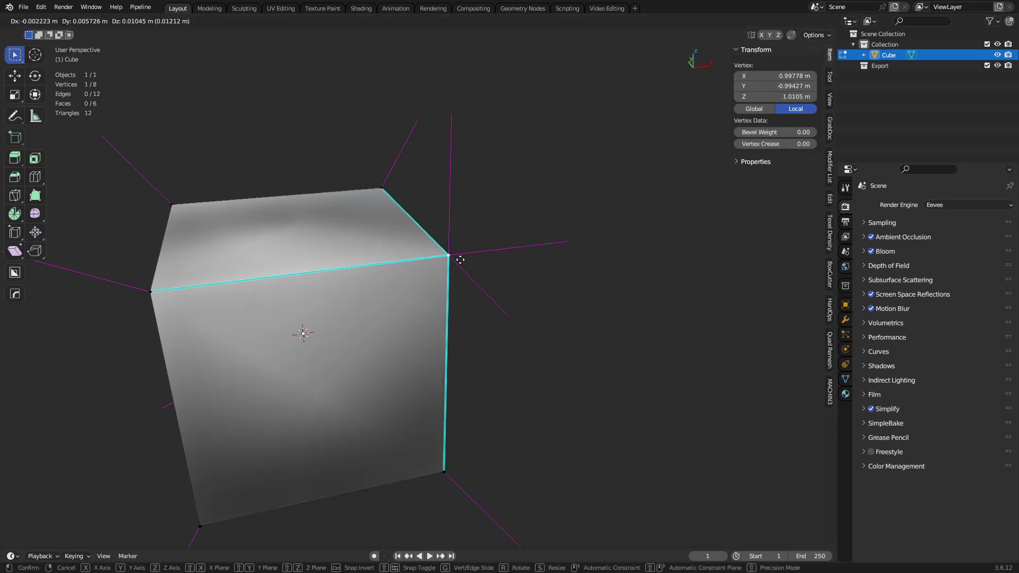
{"action": "key", "text": "Escape"}
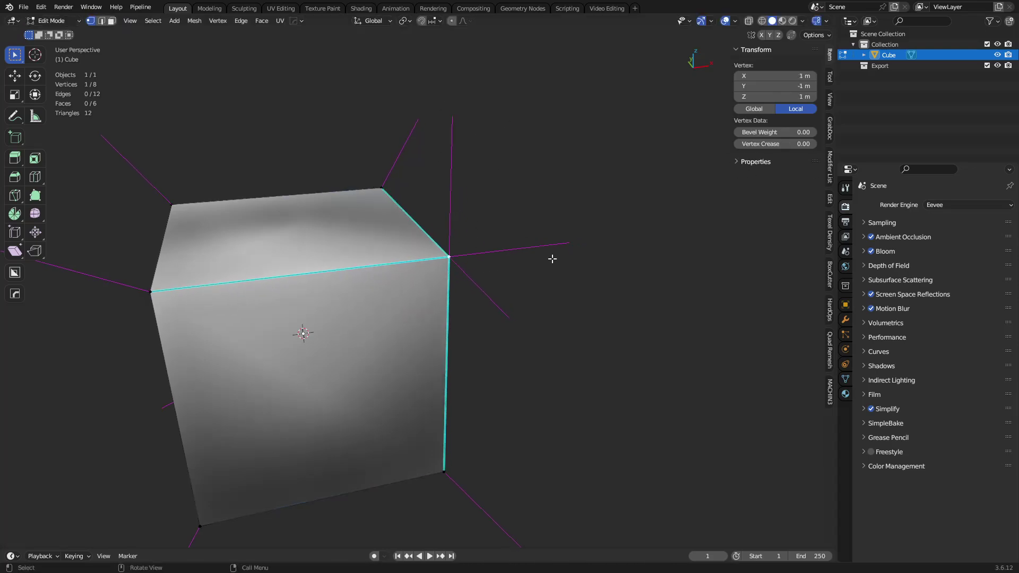
Clear the sharp marking from all the cube's edges and view the shading in Object Mode
{"action": "key", "text": "a"}
{"action": "key", "text": "ctrl+e"}
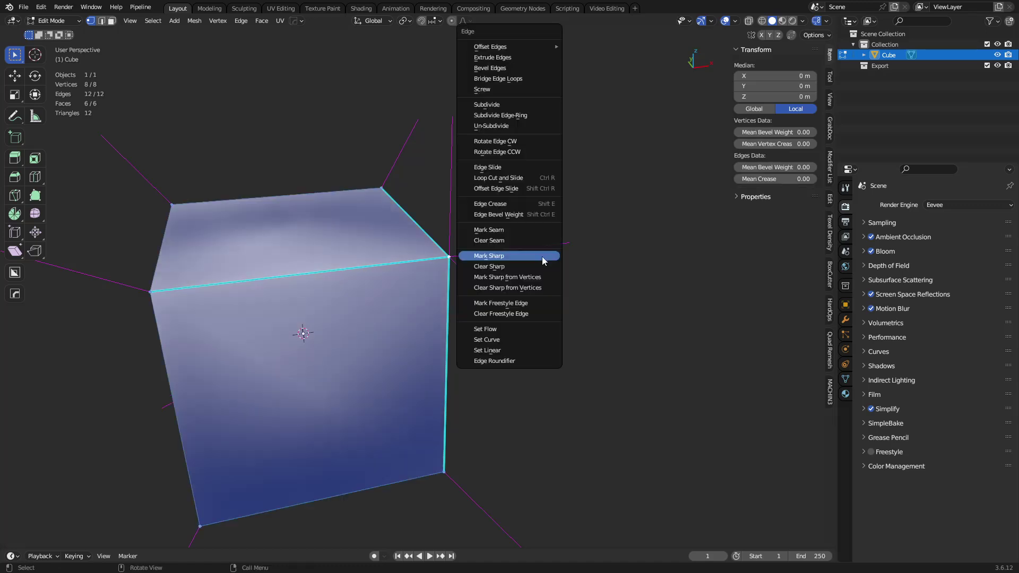
{"action": "left_click", "coordinate": [537, 264]}
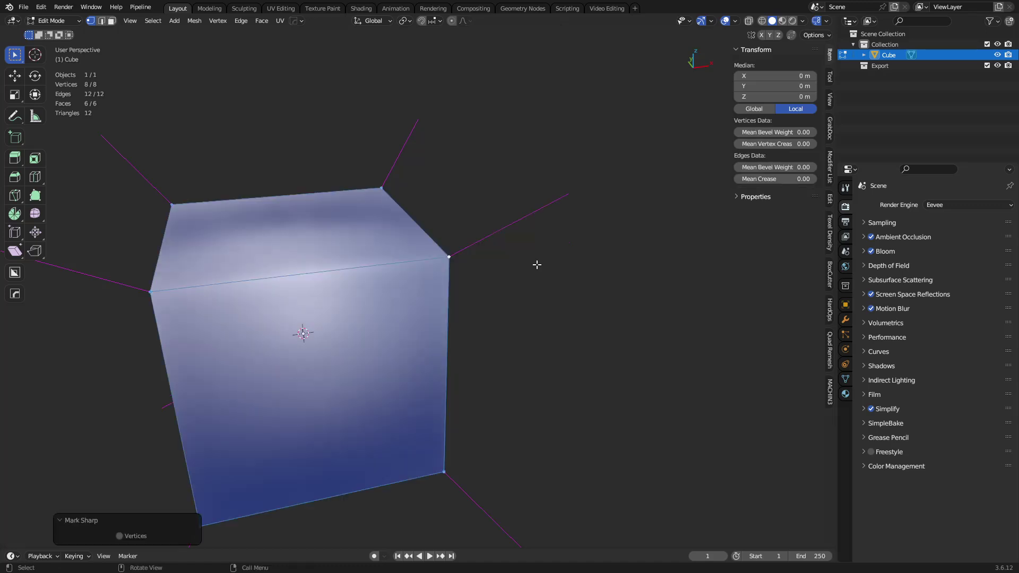
{"action": "key", "text": "ctrl+Tab"}
{"action": "left_click", "coordinate": [478, 269]}
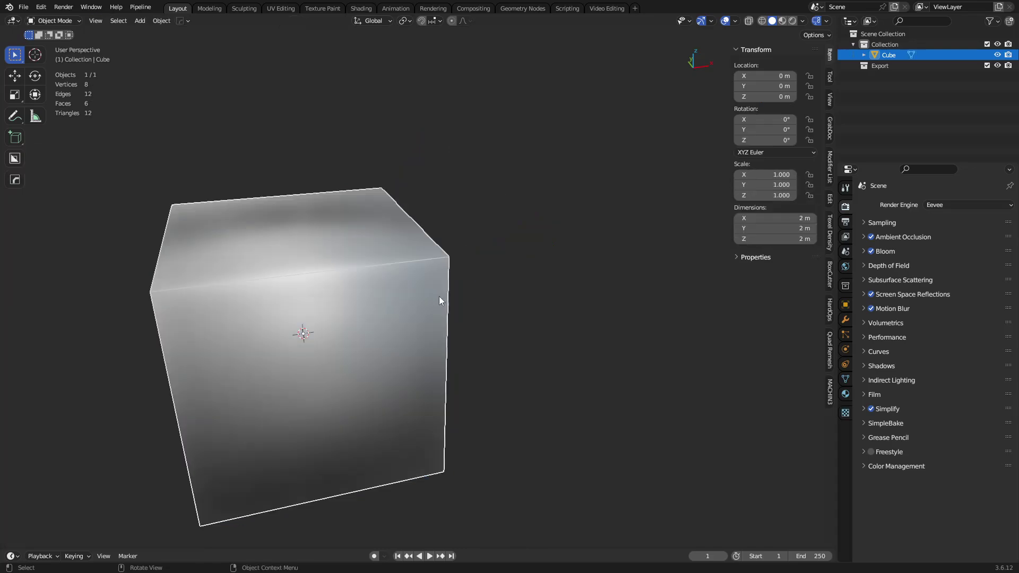
Bevel all edges of the cube with one segment and a width of about 0.4 m, finishing in Object Mode
{"action": "key", "text": "ctrl+Tab"}
{"action": "left_click", "coordinate": [519, 299]}
{"action": "key", "text": "ctrl+b"}
{"action": "left_click", "coordinate": [560, 308]}
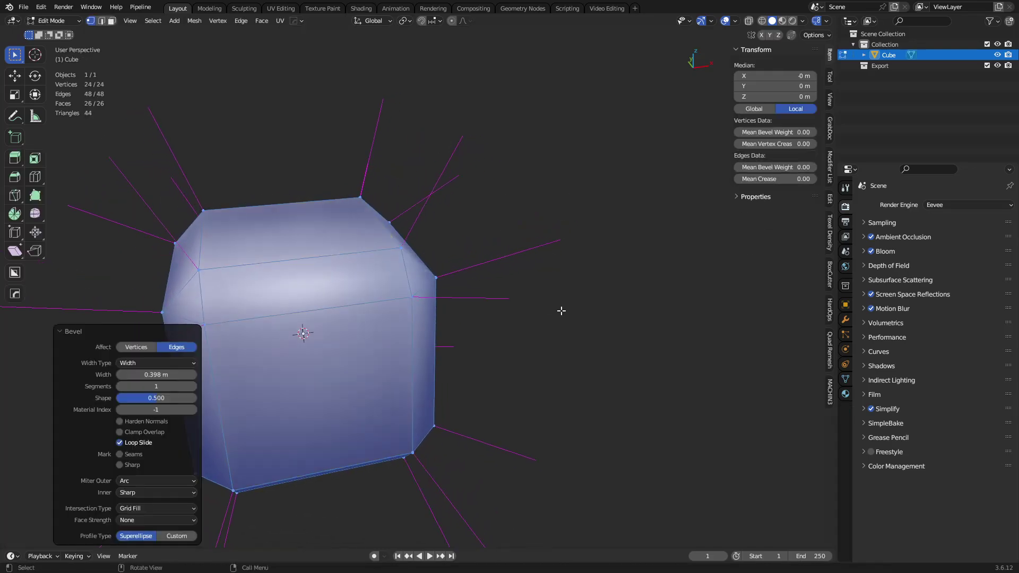
{"action": "key", "text": "Tab"}
Add a Weighted Normal modifier to the beveled cube with Keep Sharp and Face Influence enabled
{"action": "middle_click_drag", "start_coordinate": [412, 317], "coordinate": [520, 289]}
{"action": "left_click", "coordinate": [845, 319]}
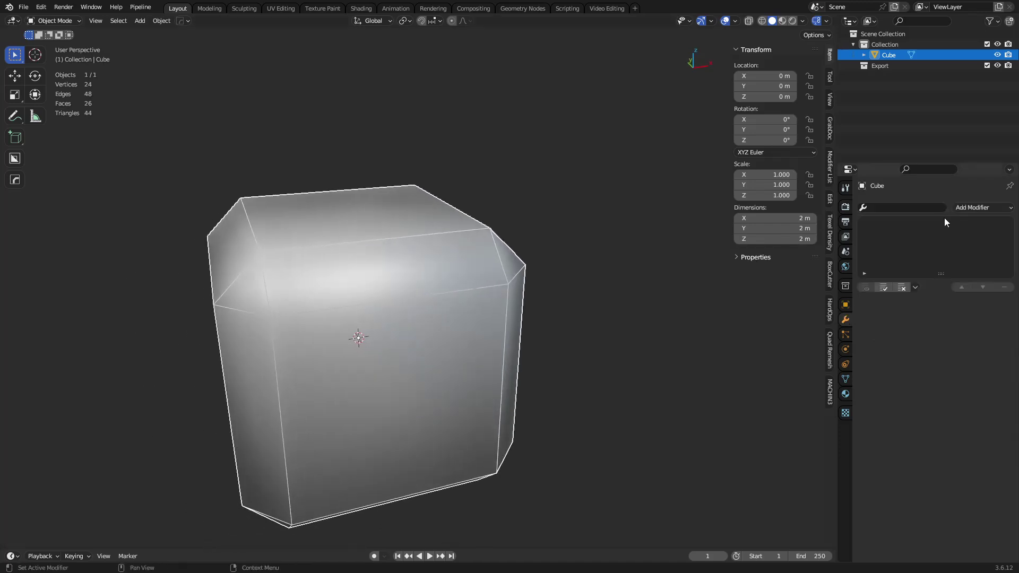
{"action": "left_click", "coordinate": [971, 207]}
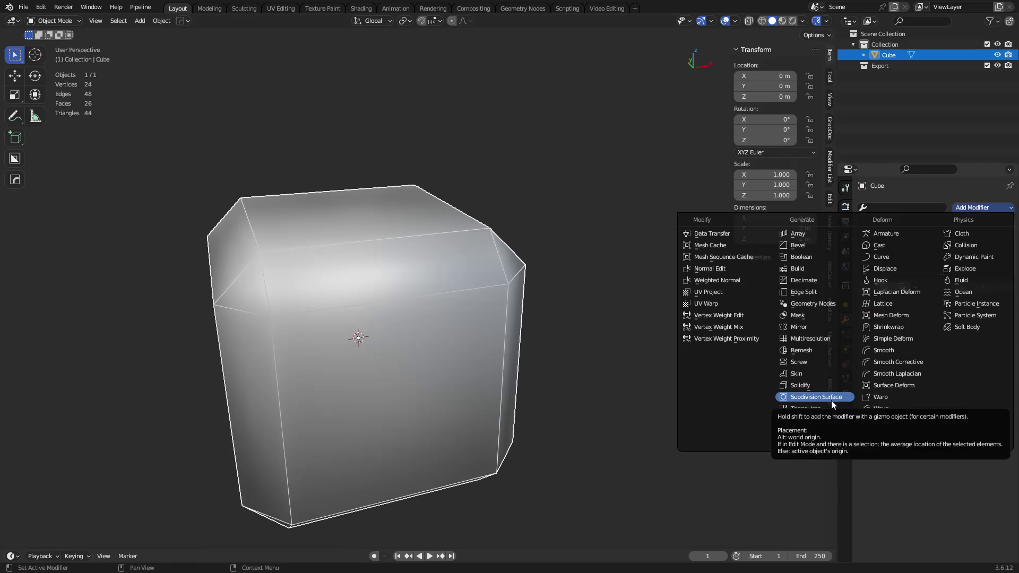
{"action": "left_click", "coordinate": [717, 280]}
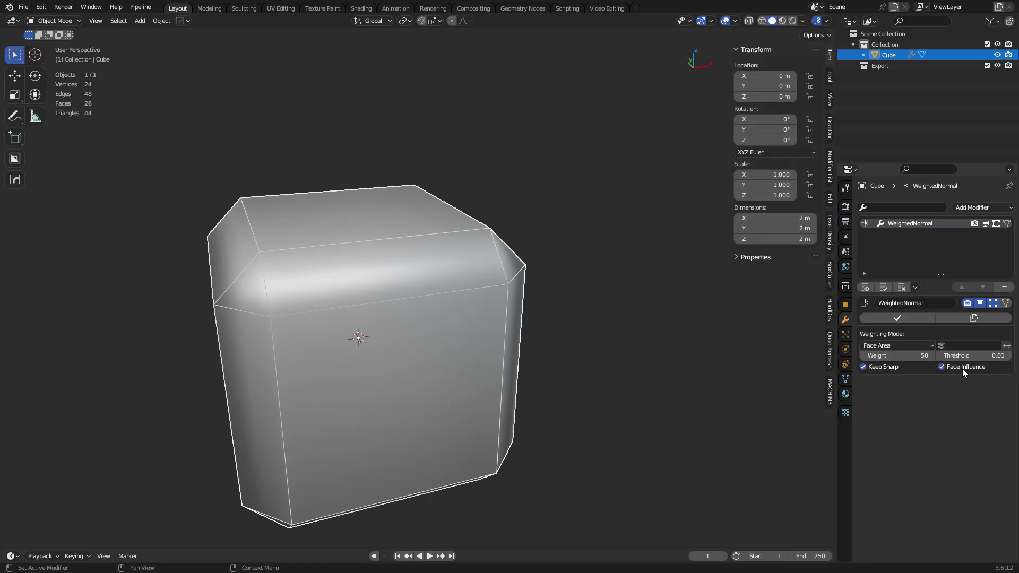
Show the Weighted Normal modifier's result on the edit cage and compare the normals with it off and on
{"action": "key", "text": "Tab"}
{"action": "key", "text": "Tab"}
{"action": "middle_click_drag", "start_coordinate": [610, 329], "coordinate": [558, 284]}
{"action": "key", "text": "Tab"}
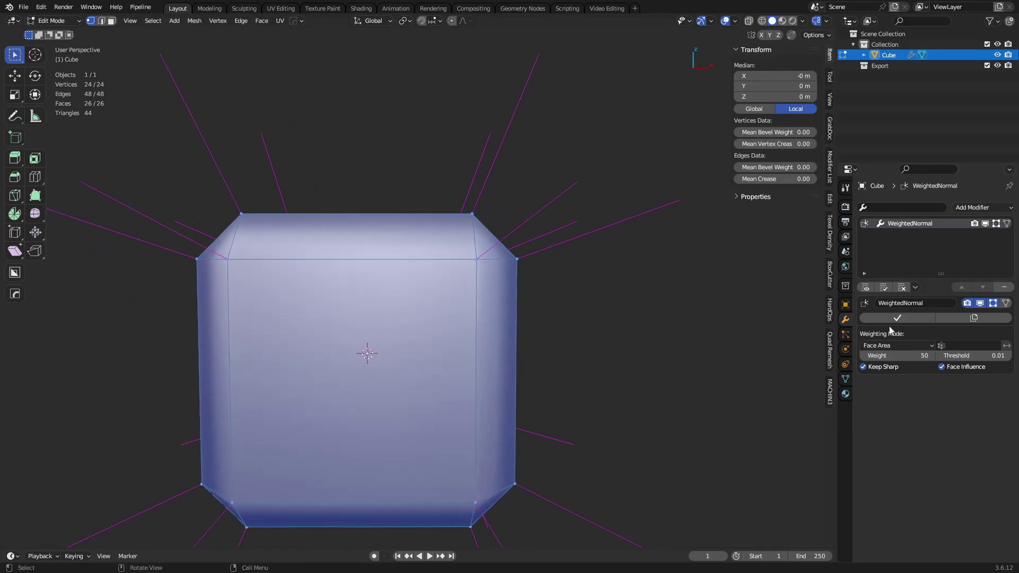
{"action": "left_click", "coordinate": [1005, 303]}
{"action": "left_click", "coordinate": [1005, 303]}
{"action": "left_click", "coordinate": [1006, 303]}
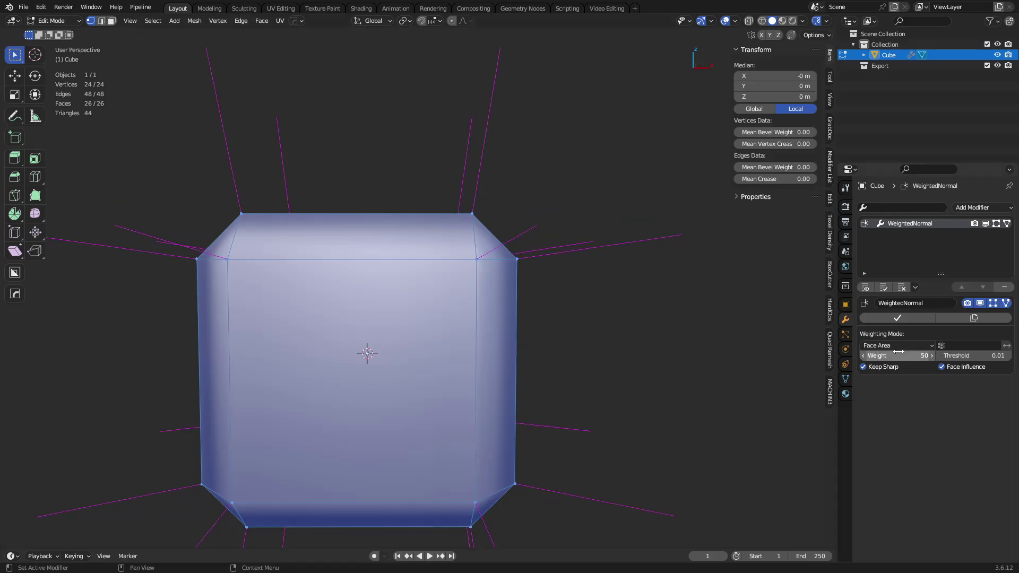
Set the face strength of the beveled cube's large upper face to Strong
{"action": "middle_click_drag", "start_coordinate": [598, 275], "coordinate": [588, 237]}
{"action": "key", "text": "3"}
{"action": "left_click", "coordinate": [423, 212]}
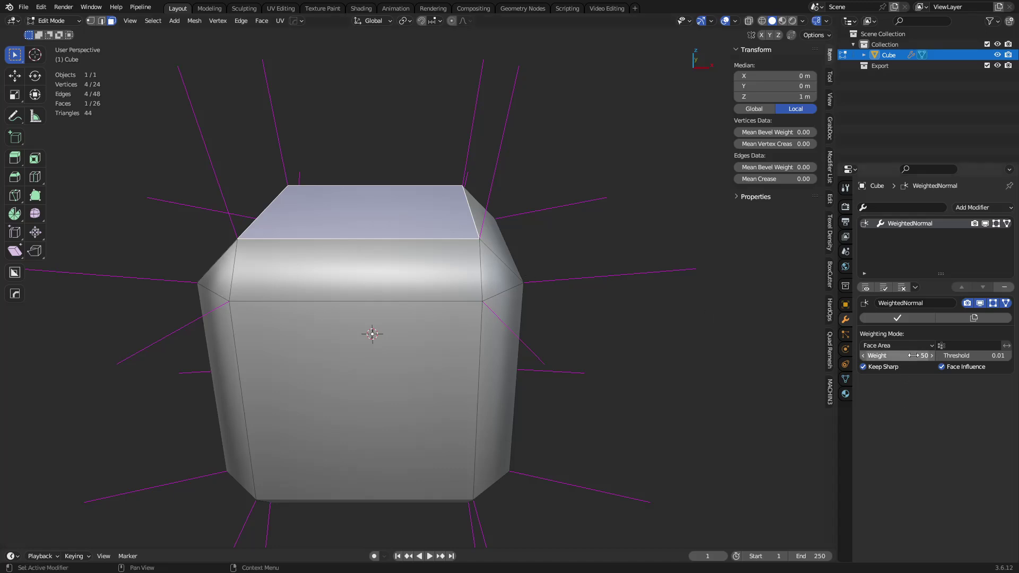
{"action": "middle_click_drag", "start_coordinate": [575, 317], "coordinate": [558, 347]}
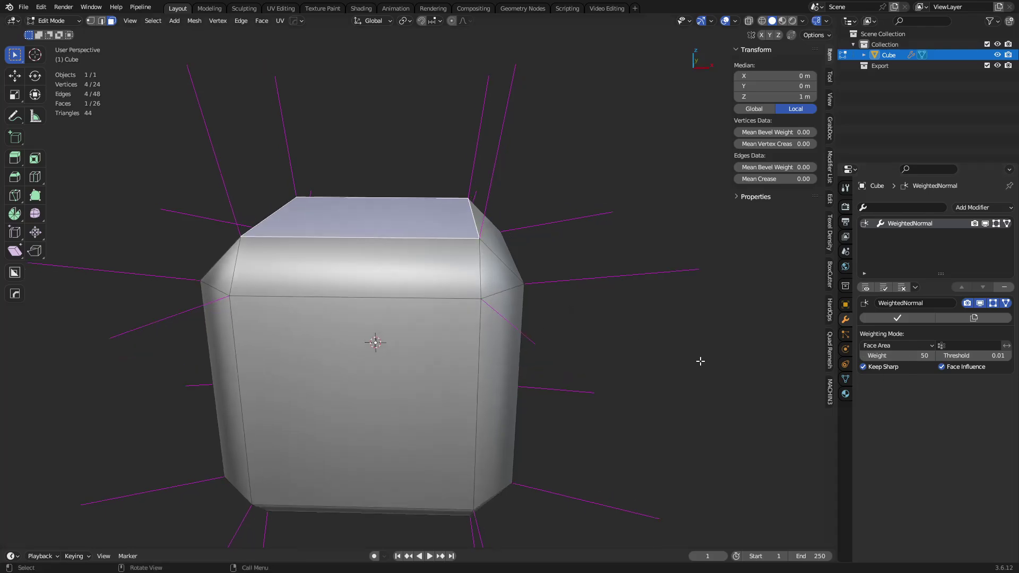
{"action": "key", "text": "alt+n"}
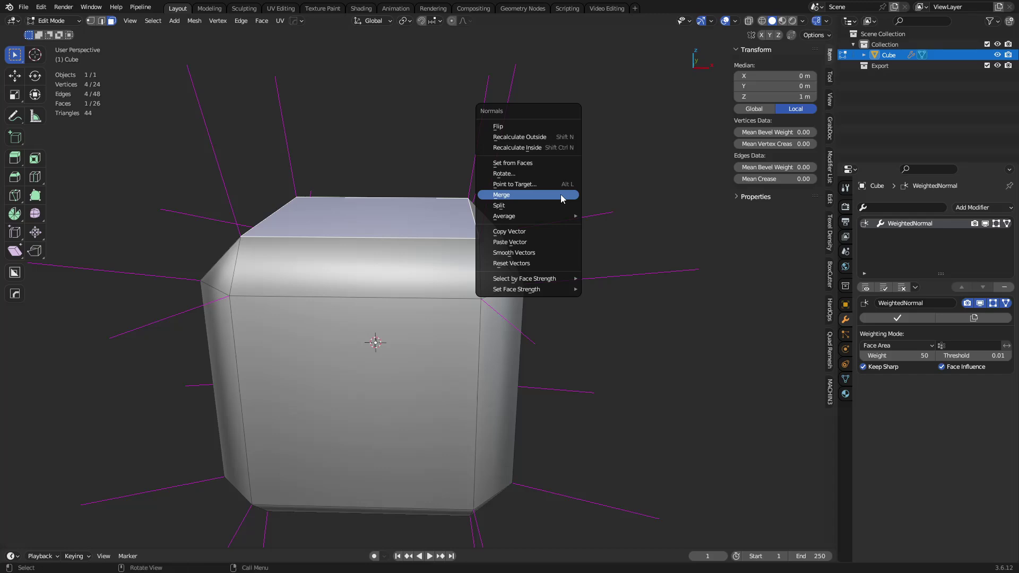
{"action": "mouse_move", "coordinate": [553, 290]}
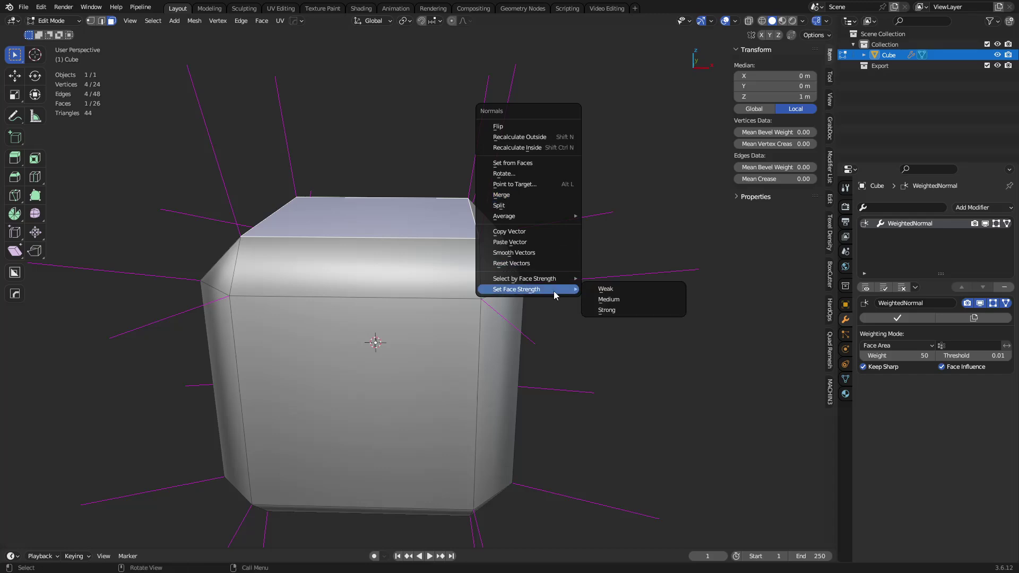
{"action": "left_click", "coordinate": [617, 310]}
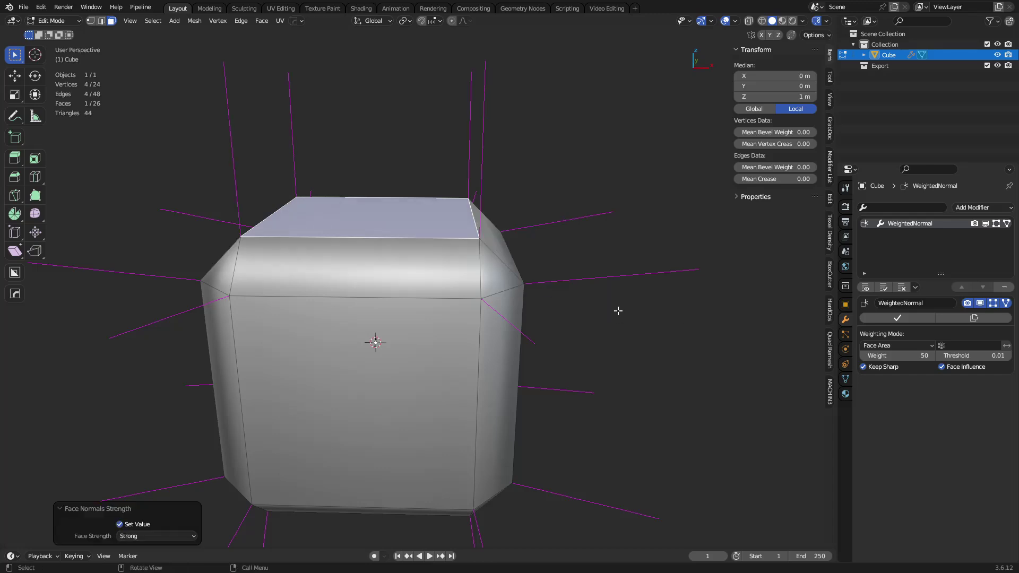
Check the corrected normals from the front, return to Object Mode and remove the Weighted Normal modifier
{"action": "key", "text": "KP_1"}
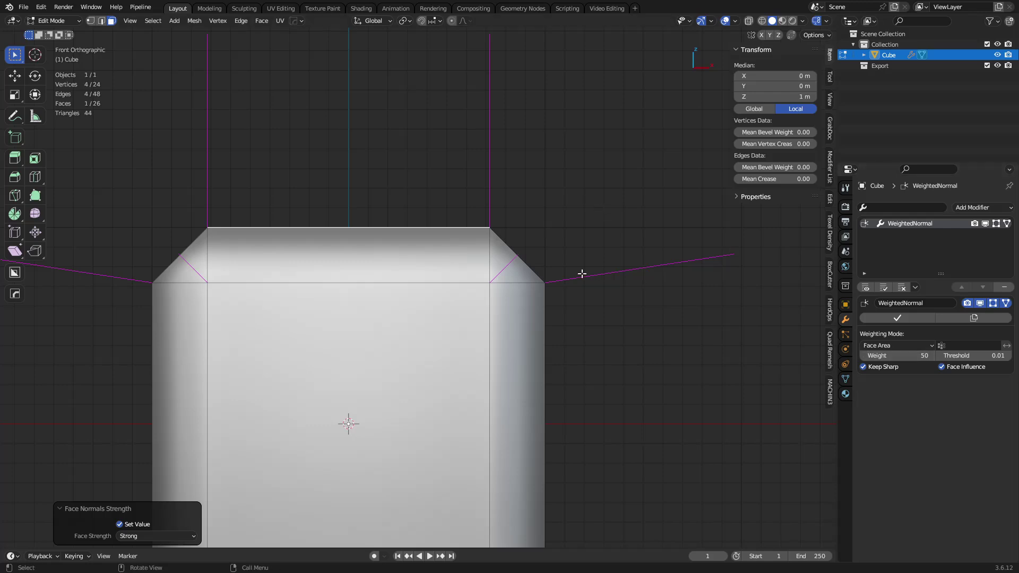
{"action": "scroll", "coordinate": [569, 276], "scroll_direction": "down", "scroll_amount": 1}
{"action": "key", "text": "ctrl+Tab"}
{"action": "left_click", "coordinate": [486, 280]}
{"action": "scroll", "coordinate": [486, 282], "scroll_direction": "down", "scroll_amount": 1}
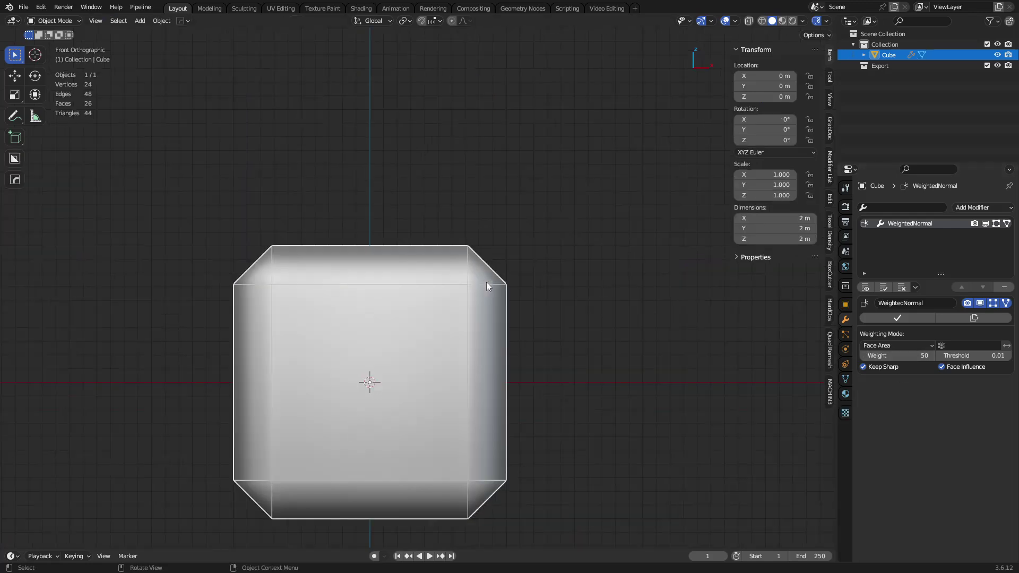
{"action": "left_click", "coordinate": [1004, 287]}
{"action": "middle_click_drag", "start_coordinate": [576, 282], "coordinate": [444, 329]}
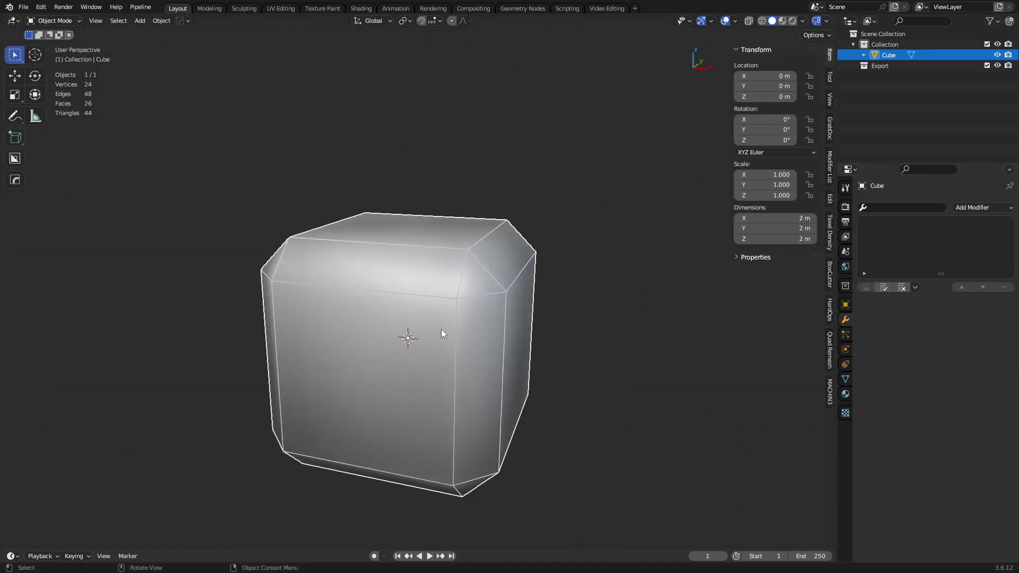
Delete the beveled cube and add a new mesh cube to the scene
{"action": "key", "text": "x"}
{"action": "left_click", "coordinate": [426, 329]}
{"action": "key", "text": "shift+a"}
{"action": "mouse_move", "coordinate": [441, 306]}
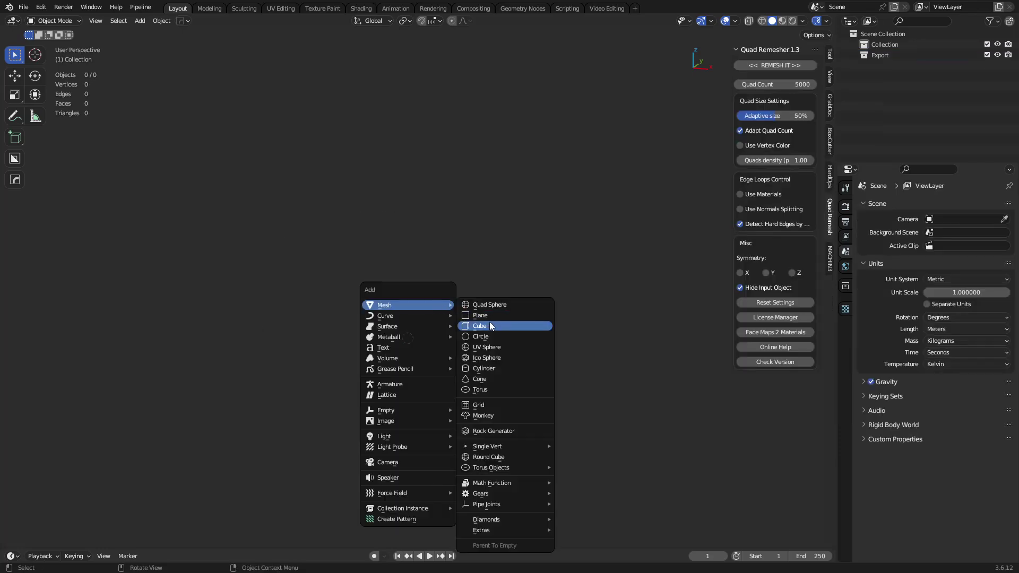
{"action": "left_click", "coordinate": [491, 326]}
Stretch the new cube along the Y axis to about 10.4 m long in Edit Mode
{"action": "key", "text": "Tab"}
{"action": "middle_click_drag", "start_coordinate": [409, 336], "coordinate": [419, 279]}
{"action": "key", "text": "s"}
{"action": "key", "text": "x"}
{"action": "key", "text": "y"}
{"action": "left_click", "coordinate": [180, 409]}
Bevel one long upper edge of the block with one segment about 1.02 m wide and return to Object Mode
{"action": "key", "text": "2"}
{"action": "left_click", "coordinate": [469, 327]}
{"action": "key", "text": "ctrl+b"}
{"action": "left_click", "coordinate": [533, 318]}
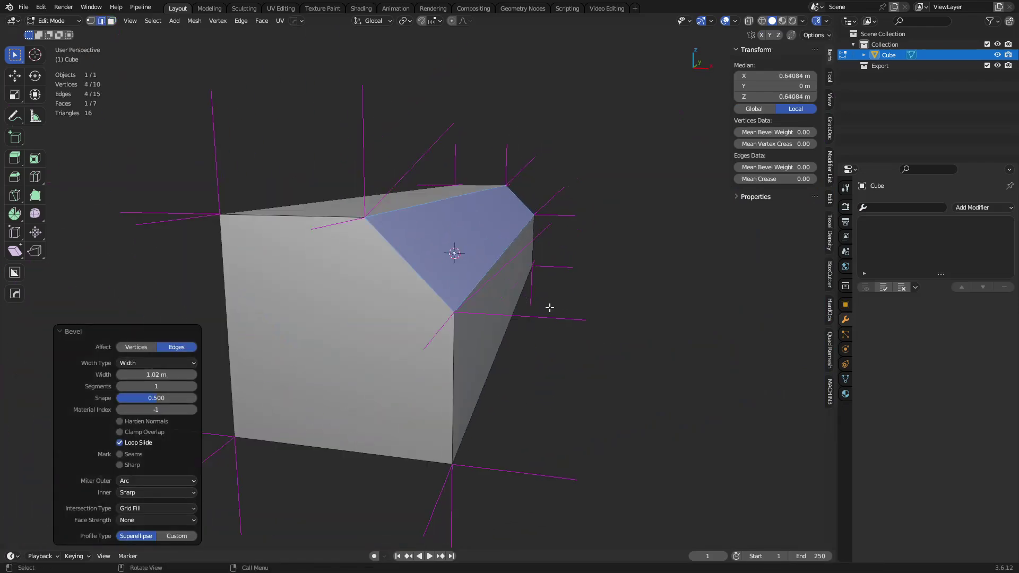
{"action": "key", "text": "Tab"}
{"action": "middle_click_drag", "start_coordinate": [492, 291], "coordinate": [449, 309]}
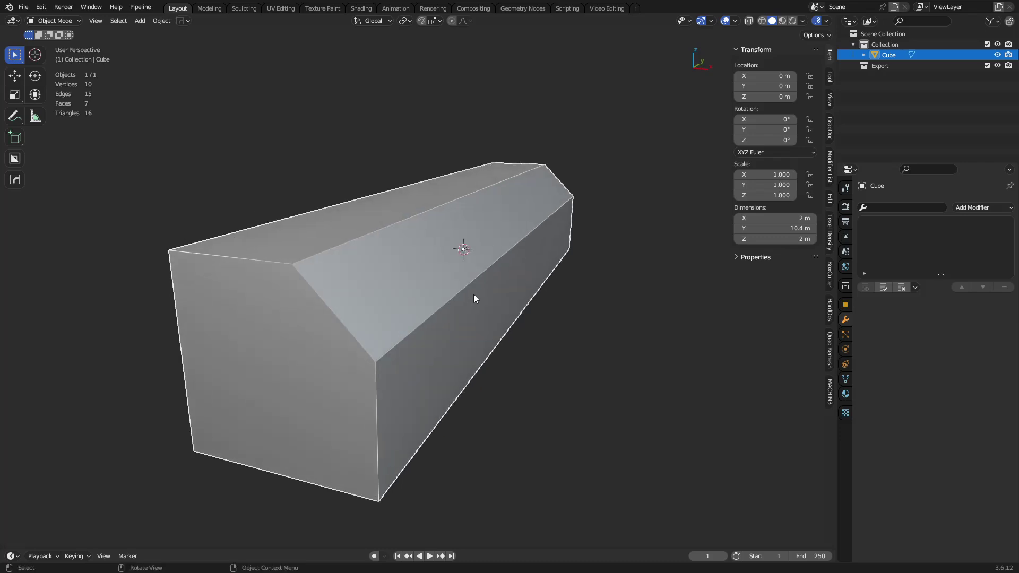
Check the normals on the edit cage and apply Shade Smooth to the block in Object Mode
{"action": "key", "text": "ctrl+Tab"}
{"action": "left_click", "coordinate": [496, 291]}
{"action": "middle_click_drag", "start_coordinate": [496, 292], "coordinate": [521, 283]}
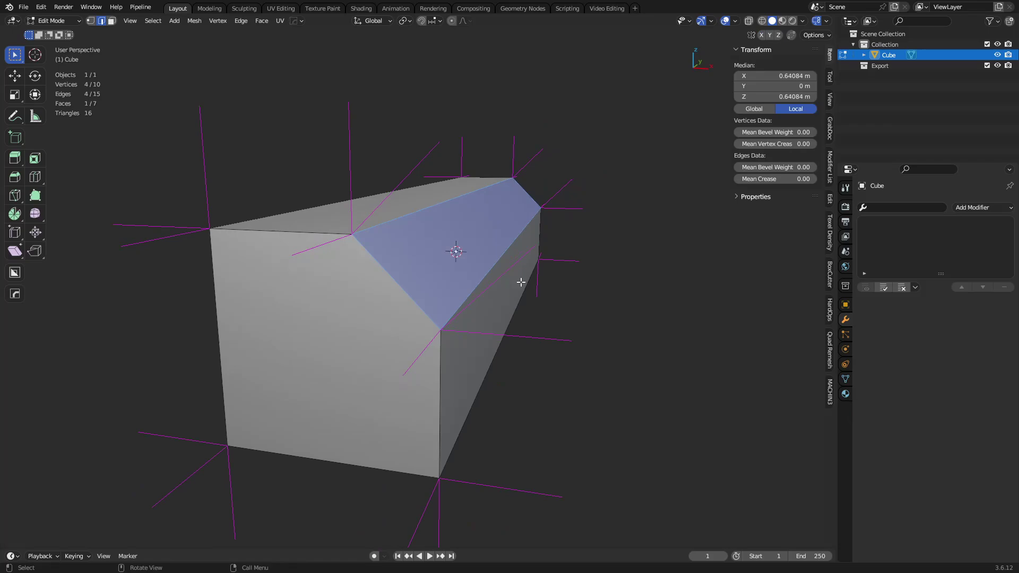
{"action": "key", "text": "Tab"}
{"action": "right_click", "coordinate": [485, 281]}
{"action": "left_click", "coordinate": [484, 281]}
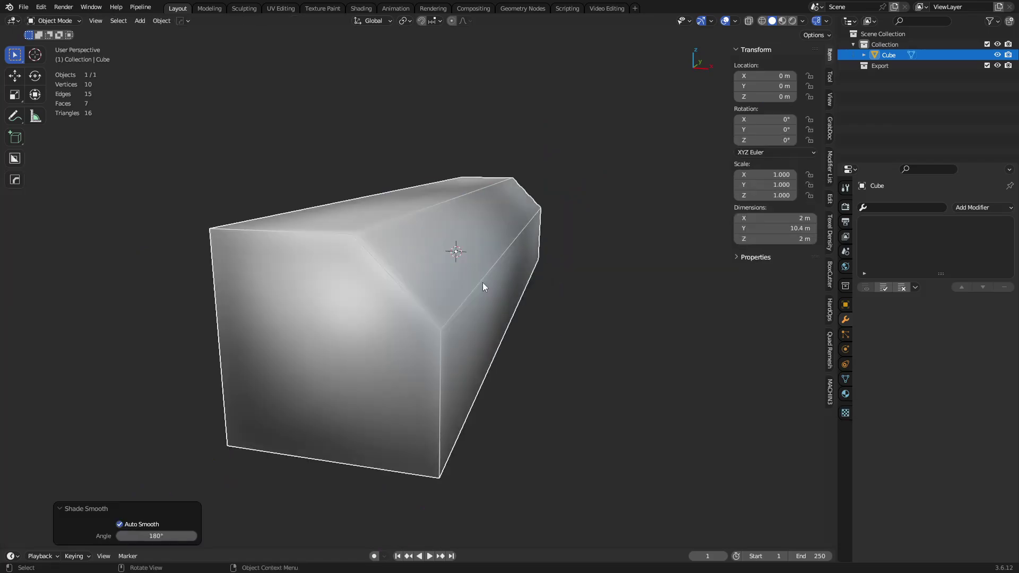
Mark all edges of the block as sharp in Edit Mode
{"action": "key", "text": "Tab"}
{"action": "key", "text": "a"}
{"action": "right_click", "coordinate": [538, 283]}
{"action": "left_click", "coordinate": [537, 283]}
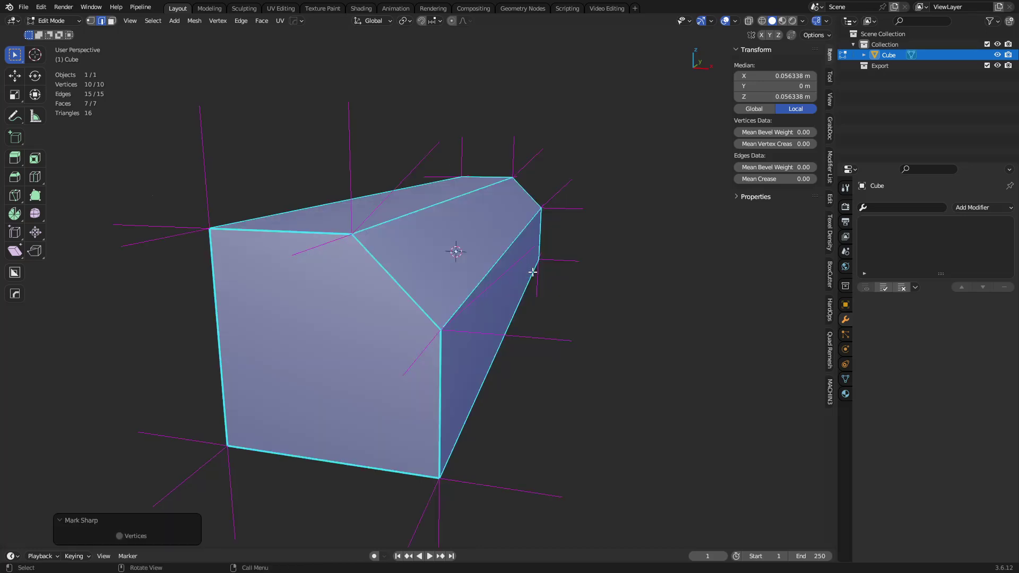
Clear the sharp mark from the bevel's long lower edge and check the shading in Object Mode with nothing selected
{"action": "left_click", "coordinate": [502, 274]}
{"action": "right_click", "coordinate": [514, 276]}
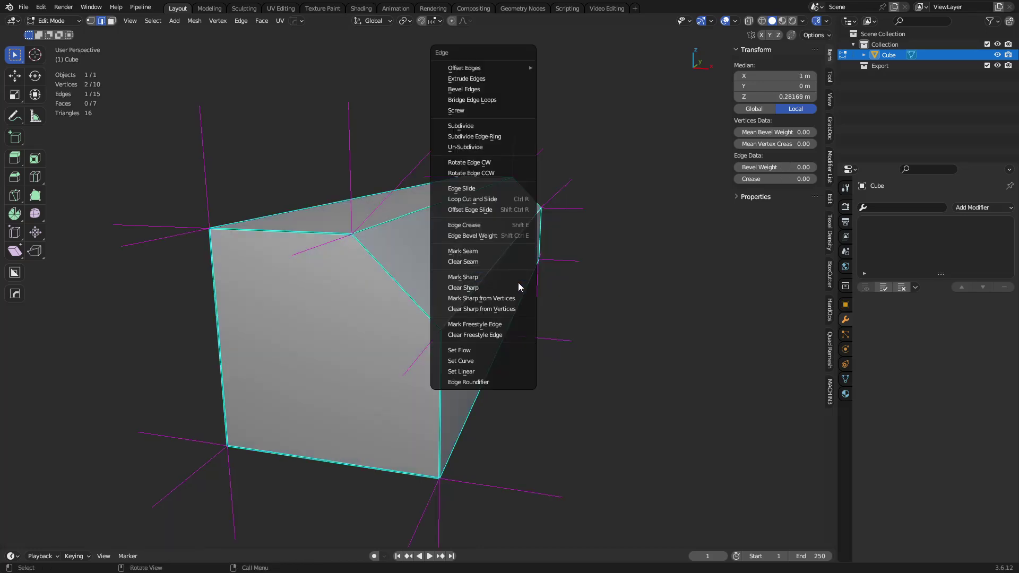
{"action": "left_click", "coordinate": [518, 287]}
{"action": "key", "text": "ctrl+Tab"}
{"action": "left_click", "coordinate": [506, 299]}
{"action": "middle_click", "coordinate": [502, 288], "text": "alt"}
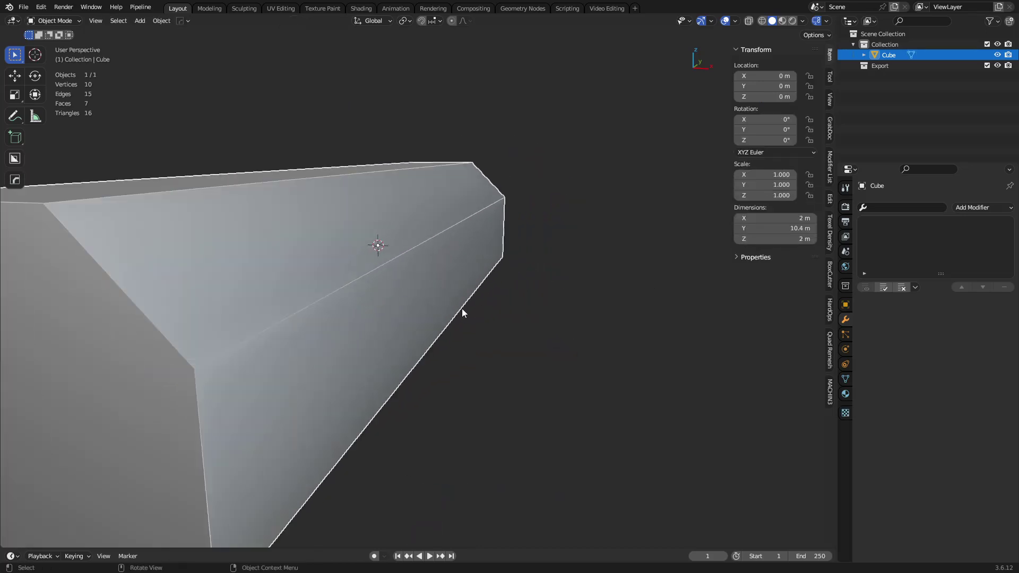
{"action": "mouse_move", "coordinate": [462, 308]}
{"action": "middle_mouse_down"}
{"action": "mouse_move", "coordinate": [354, 299]}
{"action": "mouse_move", "coordinate": [489, 299]}
{"action": "mouse_move", "coordinate": [449, 328]}
{"action": "mouse_move", "coordinate": [445, 313]}
{"action": "mouse_move", "coordinate": [460, 293]}
{"action": "middle_mouse_up"}
{"action": "key", "text": "alt+a"}
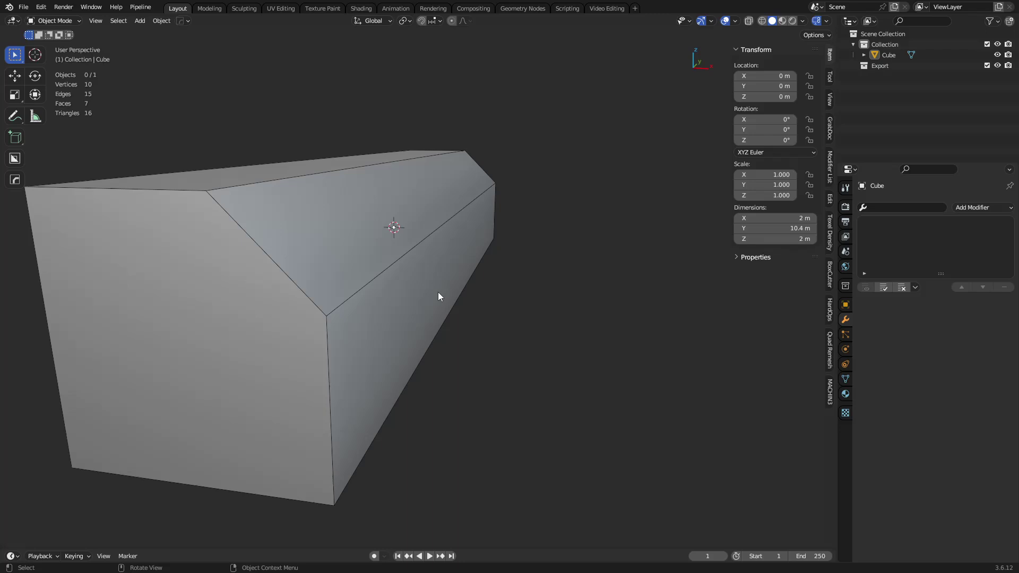
Select the sloped bevel face in Edit Mode and examine its vertex normals from the front view
{"action": "left_click", "coordinate": [367, 272]}
{"action": "key", "text": "Tab"}
{"action": "key", "text": "3"}
{"action": "left_click", "coordinate": [404, 242]}
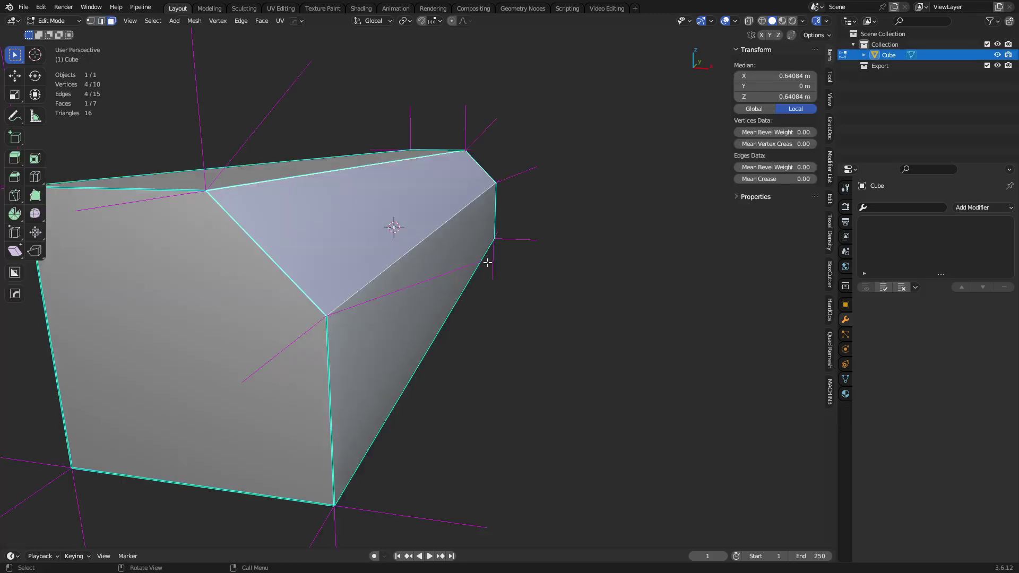
{"action": "middle_click_drag", "start_coordinate": [487, 263], "coordinate": [452, 220]}
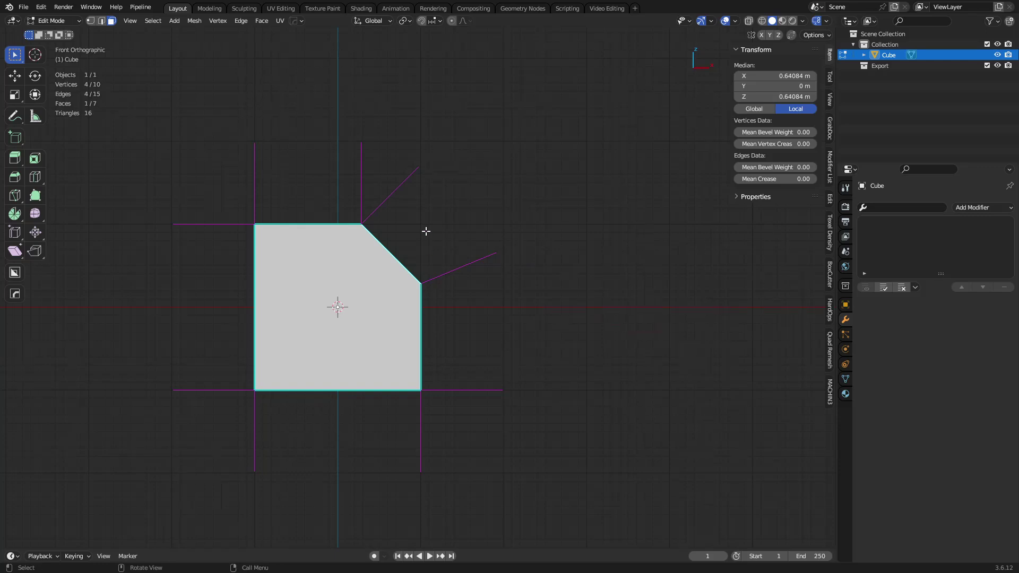
{"action": "scroll", "coordinate": [426, 231], "scroll_direction": "up", "scroll_amount": 2}
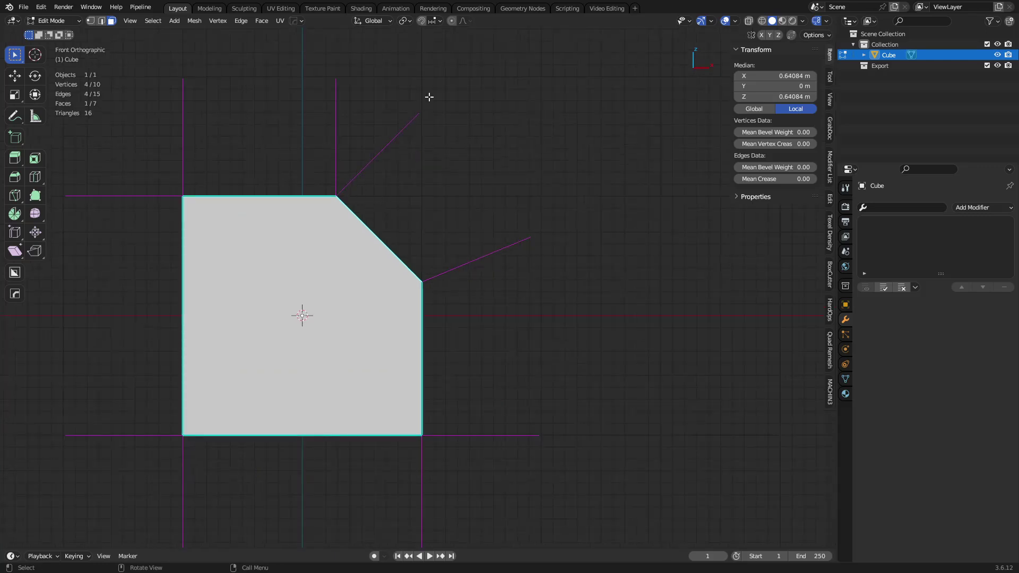
{"action": "scroll", "coordinate": [540, 331], "scroll_direction": "down", "scroll_amount": 1}
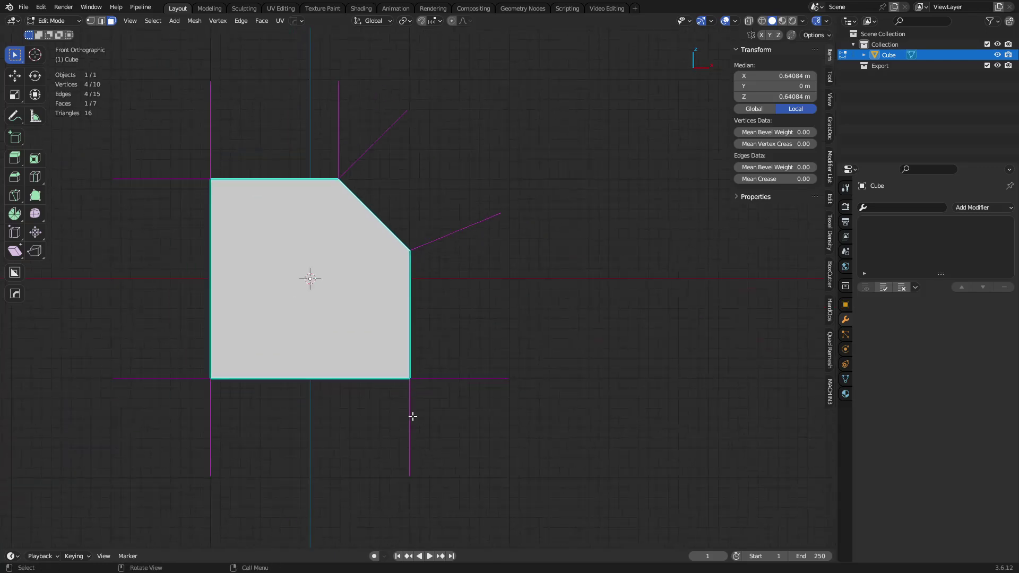
{"action": "scroll", "coordinate": [468, 340], "scroll_direction": "up", "scroll_amount": 2}
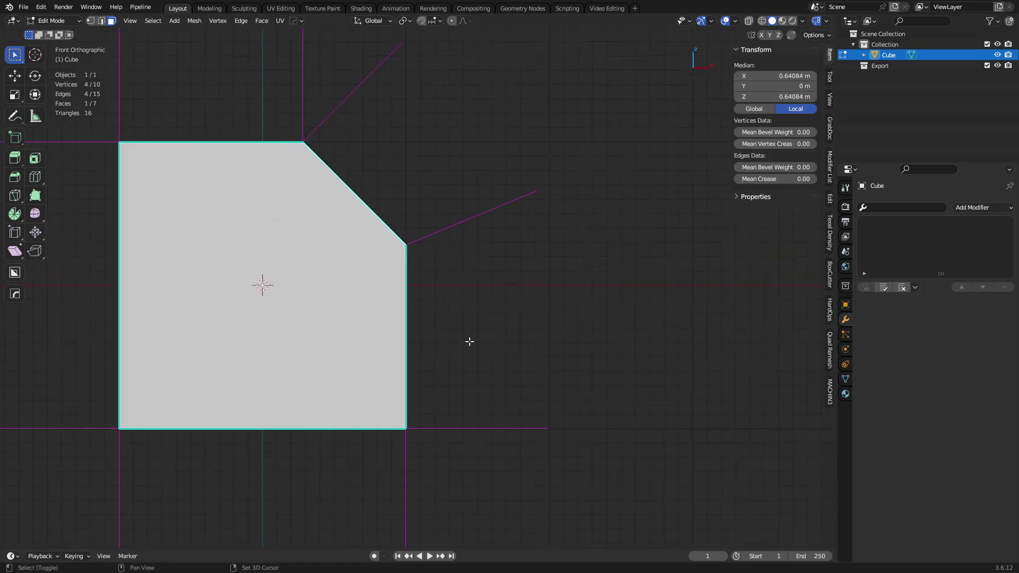
{"action": "middle_click_drag", "start_coordinate": [527, 317], "coordinate": [527, 364], "text": "shift"}
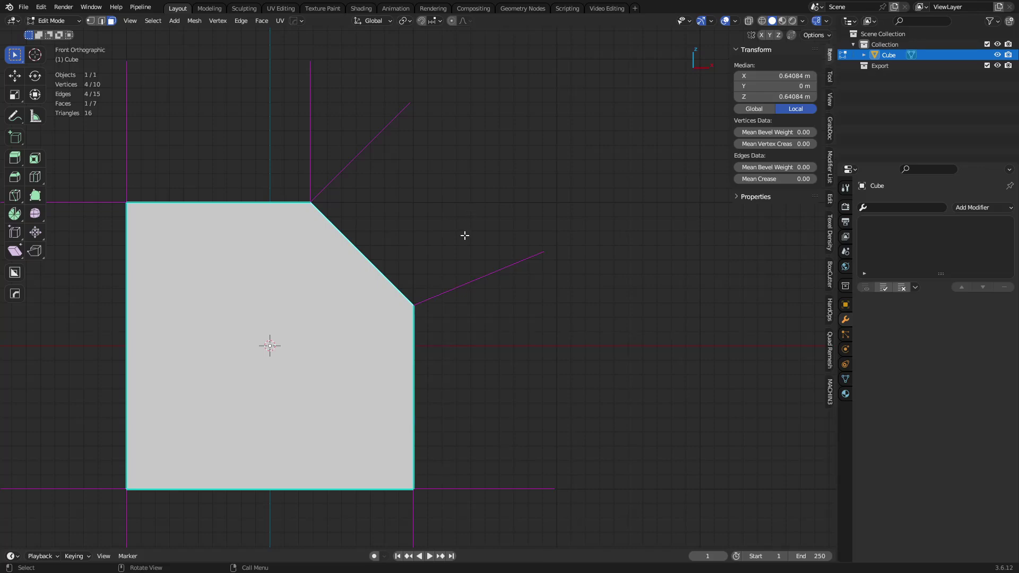
{"action": "middle_click_drag", "start_coordinate": [464, 235], "coordinate": [351, 256]}
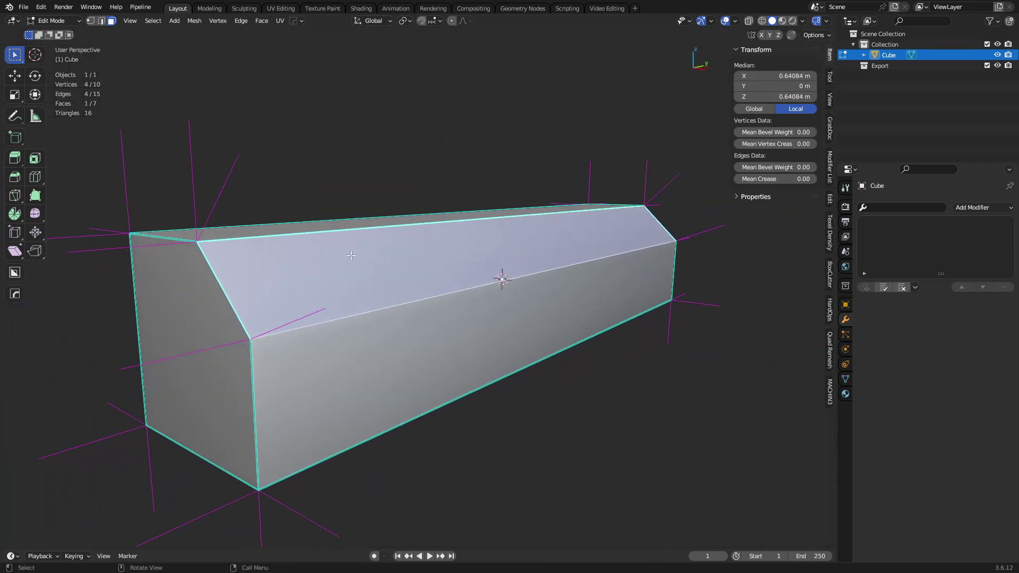
Sketch freehand annotation strokes around the bevel face's normals to illustrate their directions, and switch back to the selection tool
{"action": "middle_click_drag", "start_coordinate": [213, 211], "coordinate": [392, 262]}
{"action": "left_click", "coordinate": [16, 117]}
{"action": "left_click_drag", "start_coordinate": [438, 243], "coordinate": [396, 199]}
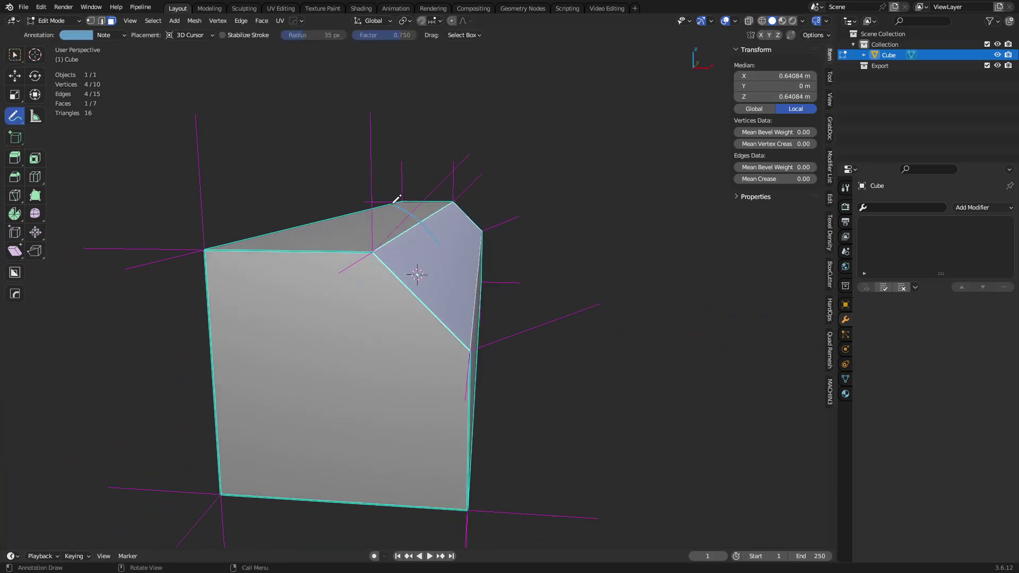
{"action": "middle_click_drag", "start_coordinate": [439, 214], "coordinate": [431, 230]}
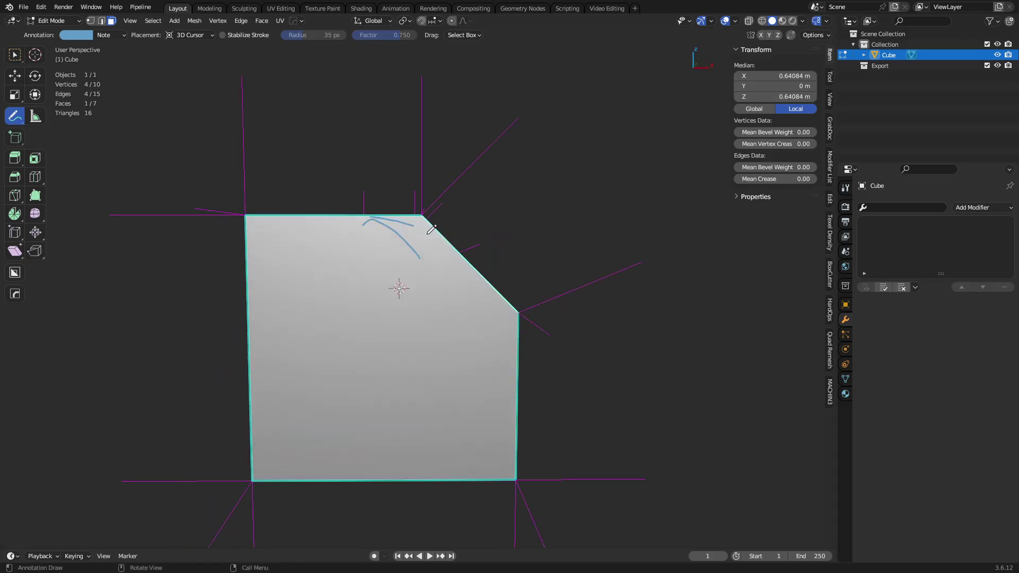
{"action": "left_click_drag", "start_coordinate": [437, 207], "coordinate": [528, 124]}
{"action": "mouse_move", "coordinate": [461, 192]}
{"action": "left_mouse_down"}
{"action": "mouse_move", "coordinate": [430, 169]}
{"action": "mouse_move", "coordinate": [425, 175]}
{"action": "left_mouse_up"}
{"action": "left_click_drag", "start_coordinate": [430, 165], "coordinate": [451, 171]}
{"action": "mouse_move", "coordinate": [382, 208]}
{"action": "left_mouse_down", "text": "ctrl"}
{"action": "mouse_move", "coordinate": [361, 205]}
{"action": "mouse_move", "coordinate": [432, 171]}
{"action": "mouse_move", "coordinate": [451, 204]}
{"action": "mouse_move", "coordinate": [488, 166]}
{"action": "left_mouse_up", "text": "ctrl"}
{"action": "mouse_move", "coordinate": [473, 247]}
{"action": "left_mouse_down"}
{"action": "mouse_move", "coordinate": [570, 245]}
{"action": "mouse_move", "coordinate": [551, 256]}
{"action": "left_mouse_up"}
{"action": "left_click_drag", "start_coordinate": [475, 246], "coordinate": [612, 229], "text": "ctrl"}
{"action": "mouse_move", "coordinate": [589, 250]}
{"action": "middle_mouse_down"}
{"action": "mouse_move", "coordinate": [446, 248]}
{"action": "mouse_move", "coordinate": [437, 261]}
{"action": "middle_mouse_up"}
{"action": "left_click", "coordinate": [19, 59]}
Try rotating the bevel face's normals freely, first in the front view and again in perspective
{"action": "key", "text": "ctrl+Tab"}
{"action": "key", "text": "Escape"}
{"action": "key", "text": "KP_1"}
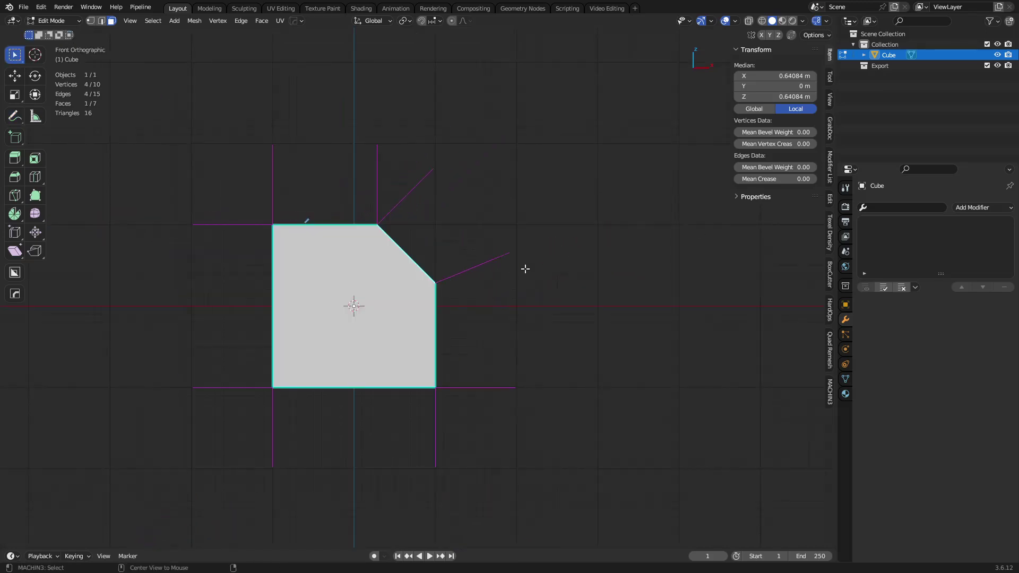
{"action": "key", "text": "alt+n"}
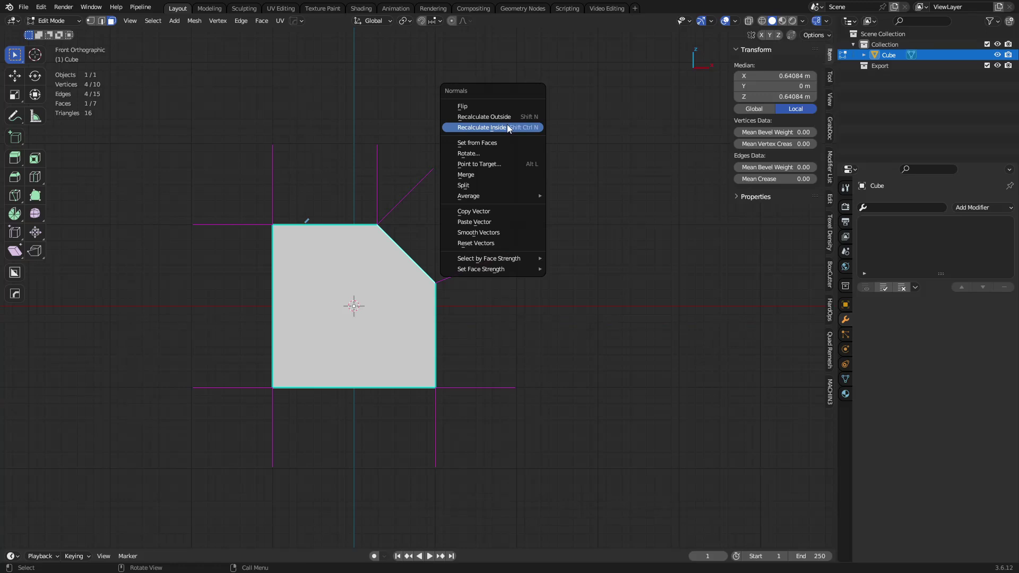
{"action": "left_click", "coordinate": [499, 153]}
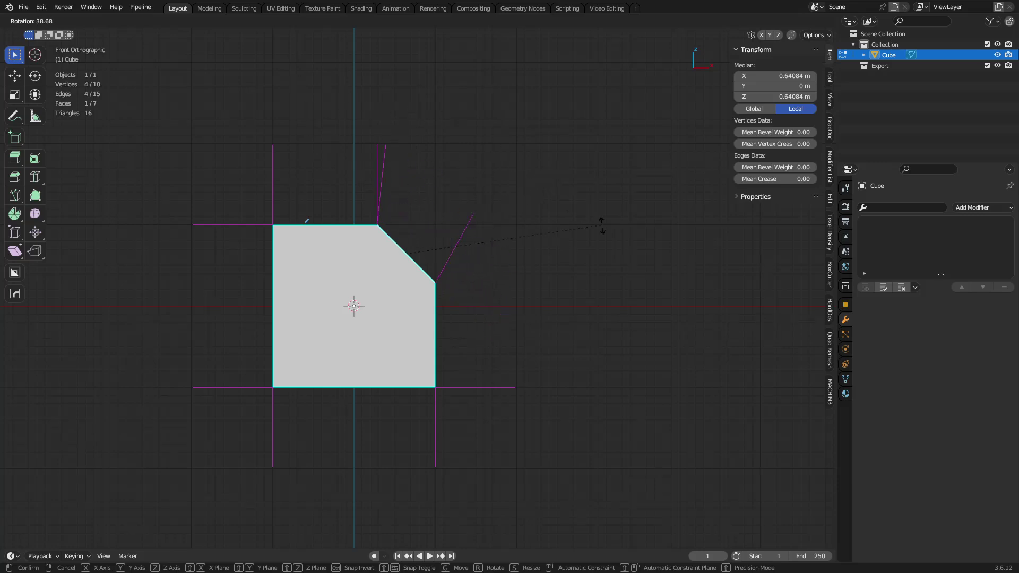
{"action": "left_click", "coordinate": [402, 102]}
{"action": "middle_click_drag", "start_coordinate": [504, 234], "coordinate": [574, 269]}
{"action": "key", "text": "alt+n"}
{"action": "left_click", "coordinate": [577, 269]}
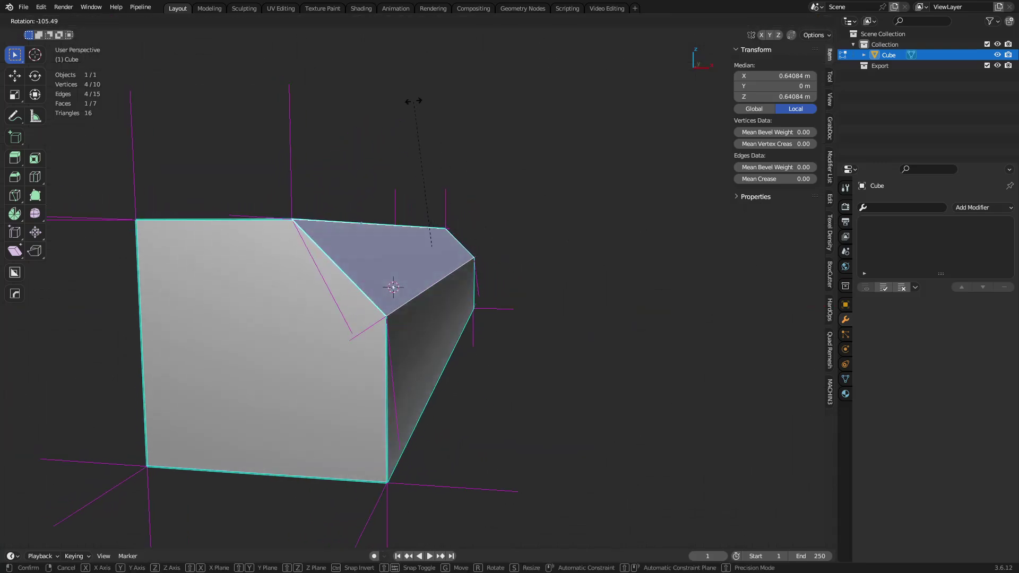
{"action": "left_click", "coordinate": [504, 223]}
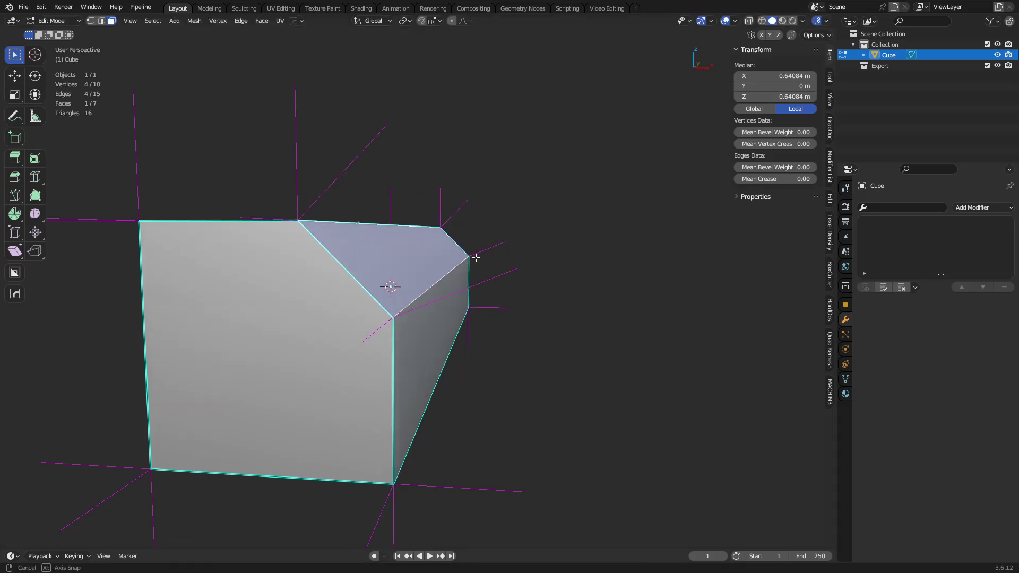
Point the bevel face's normals to the mouse position along positive X with Point to Target in the front view
{"action": "key", "text": "KP_1"}
{"action": "key", "text": "alt+n"}
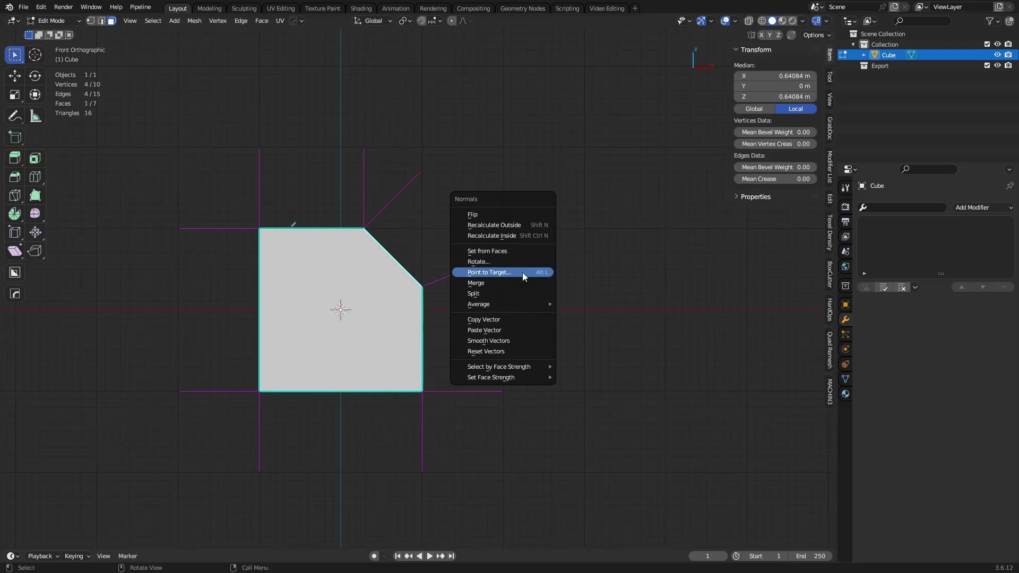
{"action": "left_click", "coordinate": [522, 272]}
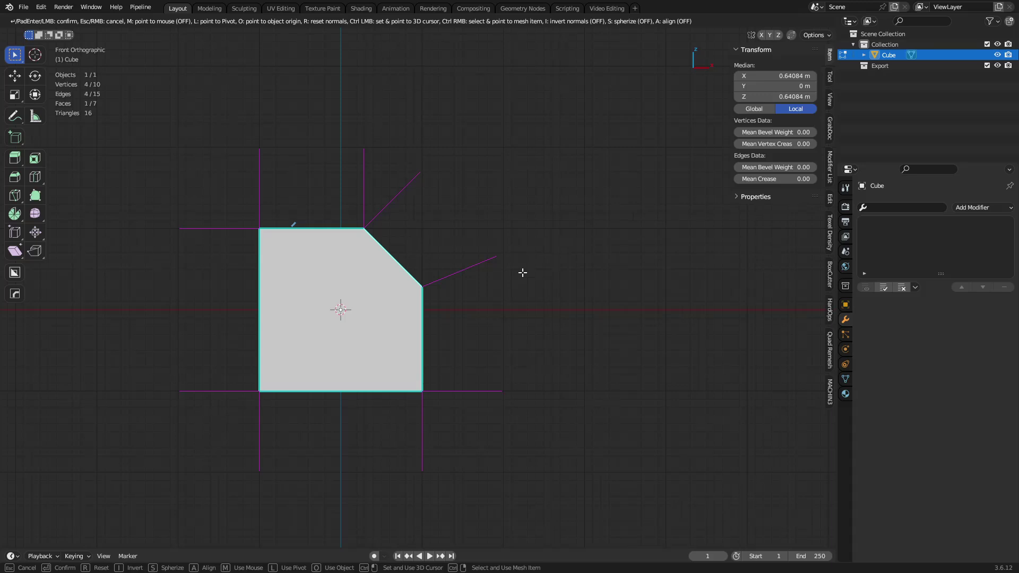
{"action": "key", "text": "m"}
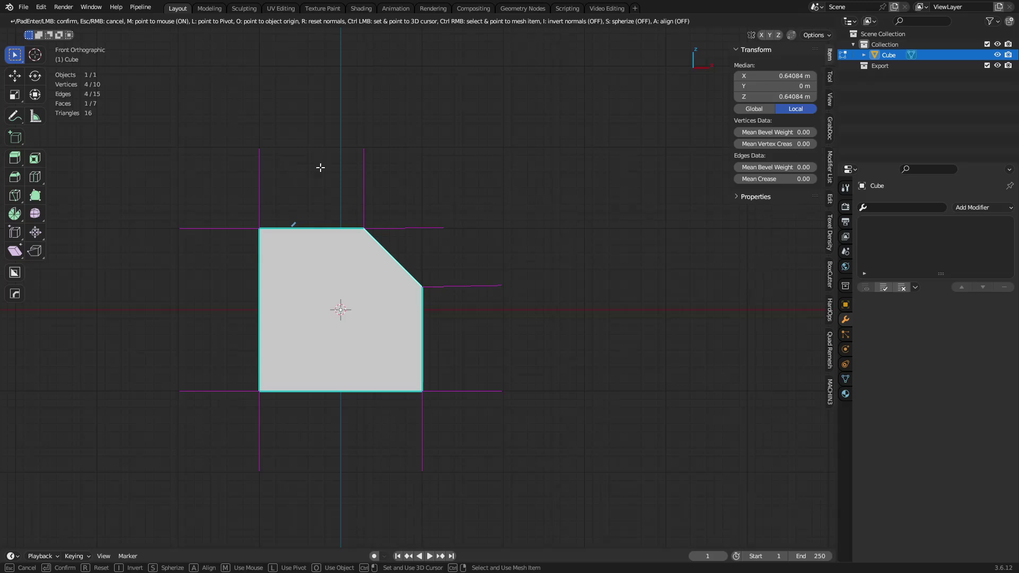
{"action": "left_click", "coordinate": [711, 198]}
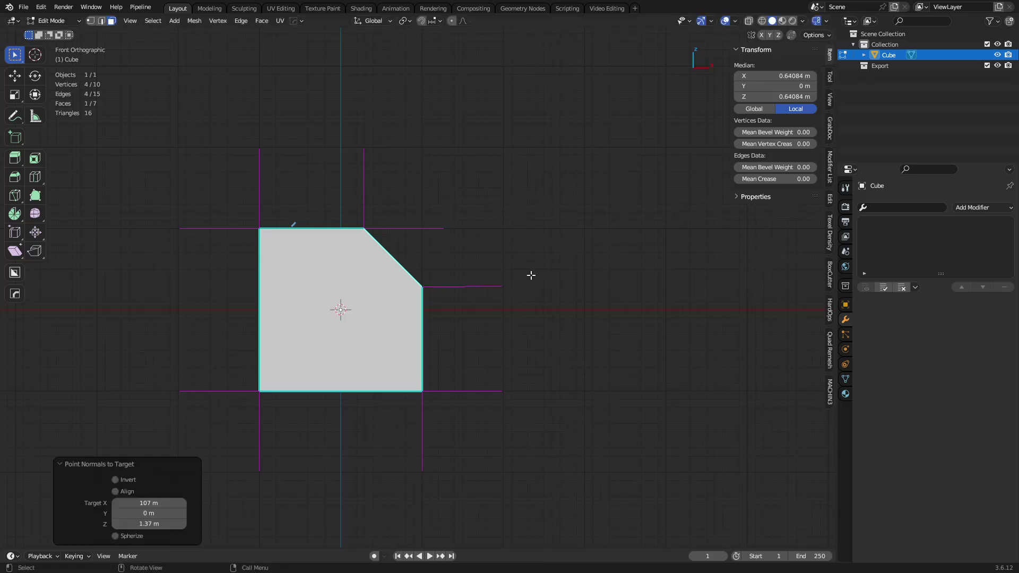
Set the Point Normals to Target coordinates to 107 m in X and 0 m in Z
{"action": "left_click", "coordinate": [163, 524]}
{"action": "type", "text": "0"}
{"action": "key", "text": "Return"}
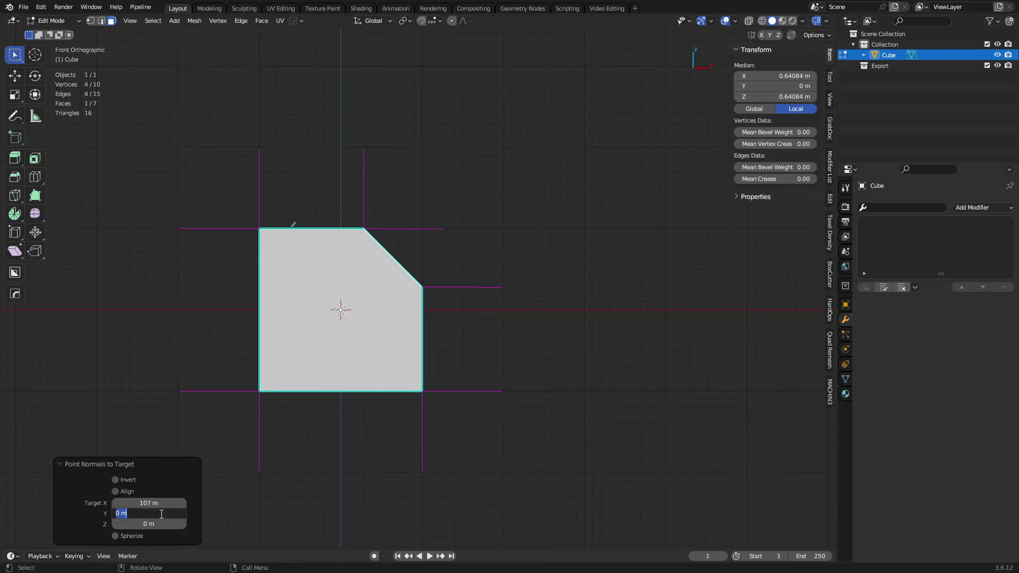
{"action": "left_click", "coordinate": [161, 504]}
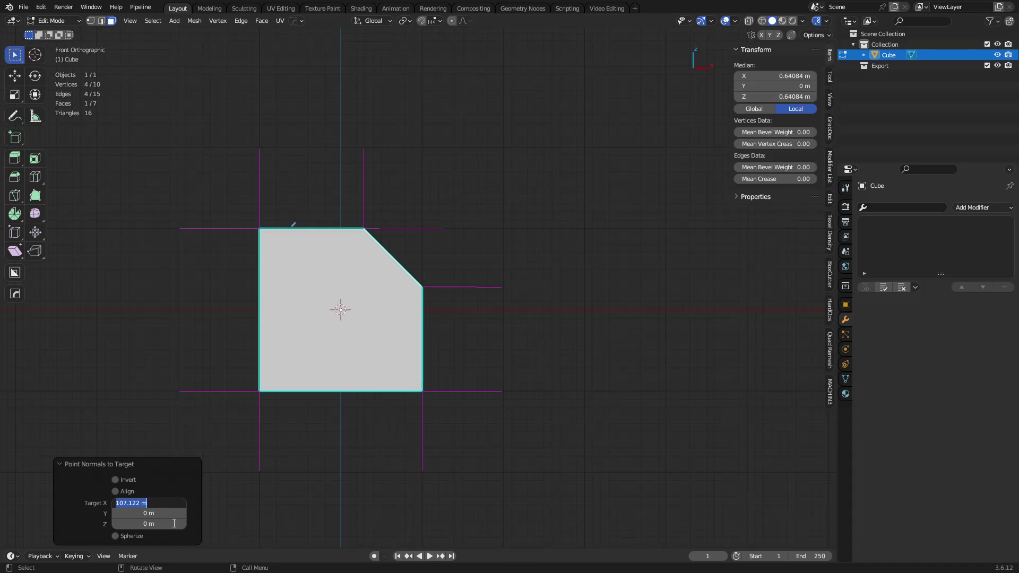
{"action": "type", "text": "107"}
{"action": "key", "text": "Return"}
Increase the normal target's X coordinate far beyond 107 m to straighten the normals along X
{"action": "left_click", "coordinate": [134, 493]}
{"action": "left_click_drag", "start_coordinate": [182, 502], "coordinate": [186, 501]}
{"action": "left_click_drag", "start_coordinate": [121, 504], "coordinate": [133, 504]}
{"action": "left_click", "coordinate": [121, 504]}
{"action": "left_click", "coordinate": [119, 506]}
{"action": "type", "text": "313375"}
{"action": "left_click", "coordinate": [229, 499]}
Examine the block's shading in Object Mode and the redirected normals on the edit cage
{"action": "middle_click_drag", "start_coordinate": [465, 296], "coordinate": [366, 382]}
{"action": "key", "text": "Tab"}
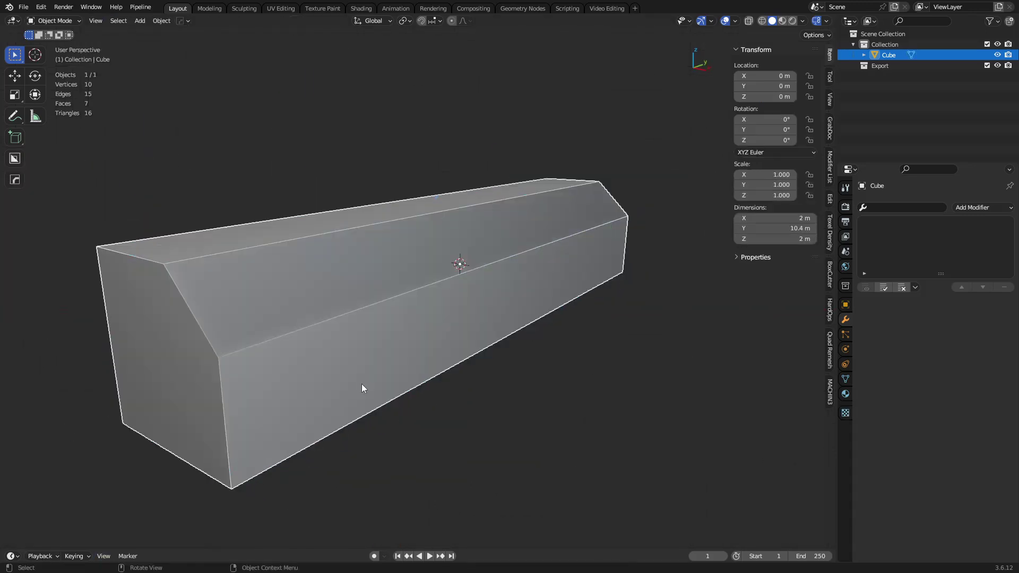
{"action": "key", "text": "alt+a"}
{"action": "middle_click_drag", "start_coordinate": [437, 350], "coordinate": [512, 341]}
{"action": "left_click", "coordinate": [388, 340]}
{"action": "key", "text": "ctrl+Tab"}
{"action": "left_click", "coordinate": [425, 339]}
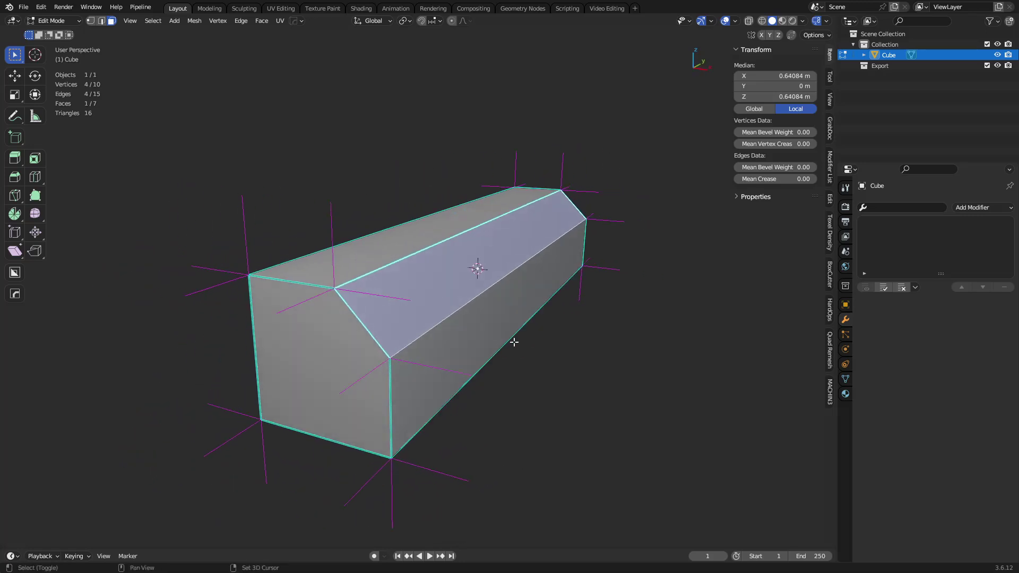
Return to Object Mode and apply Shade Smooth to the block again
{"action": "key", "text": "ctrl+Tab"}
{"action": "left_click", "coordinate": [432, 295]}
{"action": "right_click", "coordinate": [345, 318]}
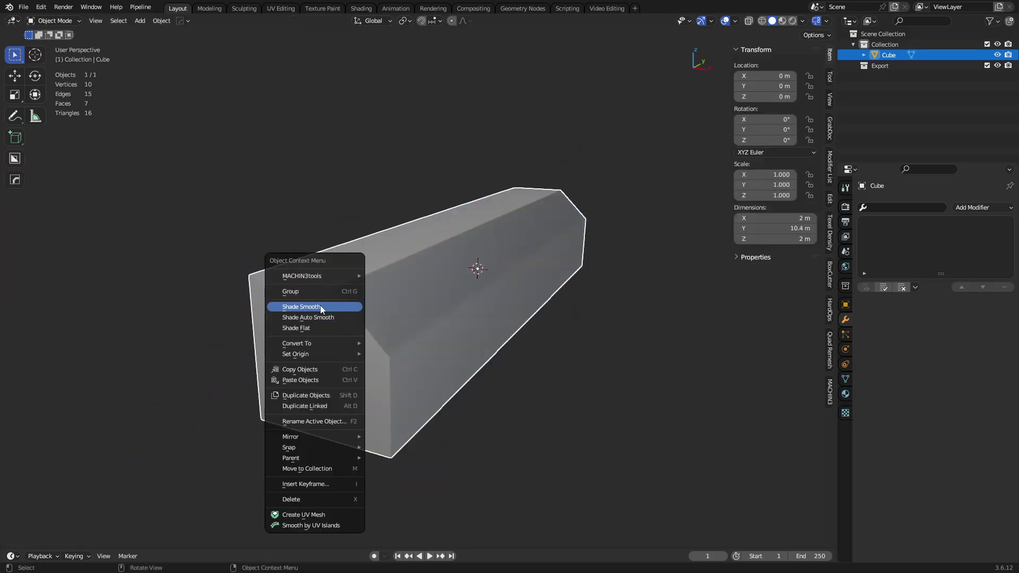
{"action": "left_click", "coordinate": [320, 314]}
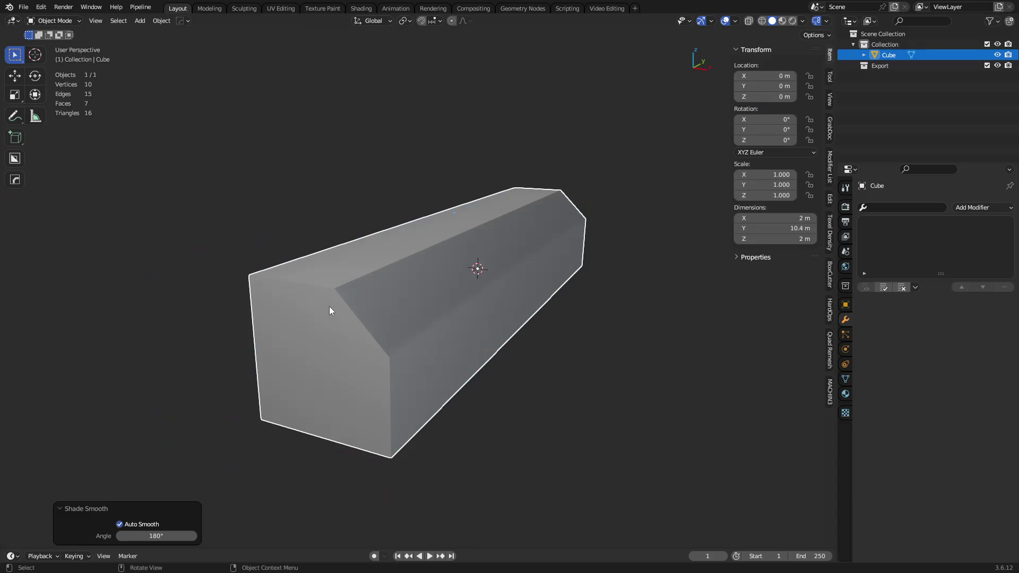
Clear the custom split normals data from the block's mesh and examine the resulting shading
{"action": "left_click", "coordinate": [847, 377]}
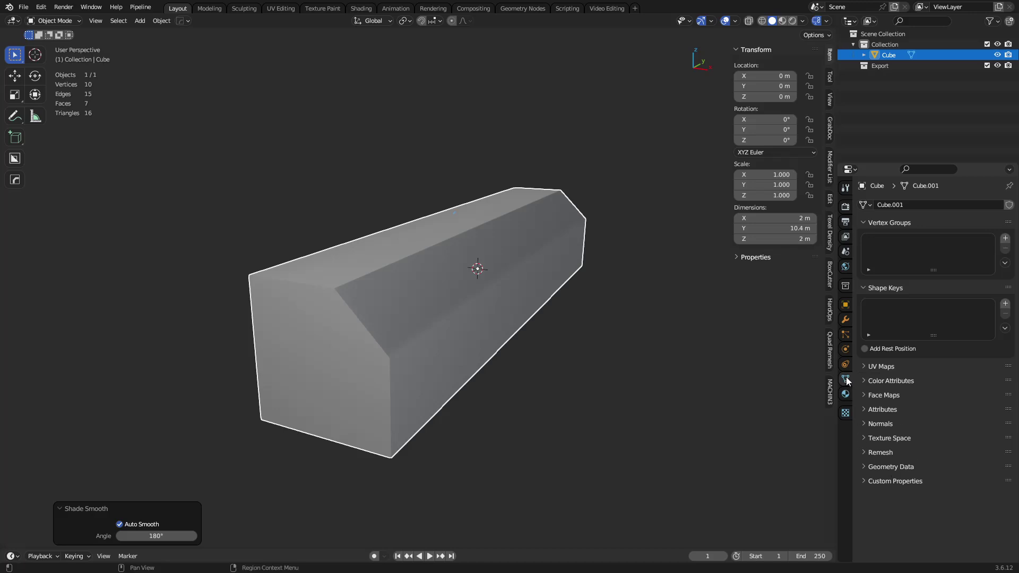
{"action": "left_click", "coordinate": [889, 466]}
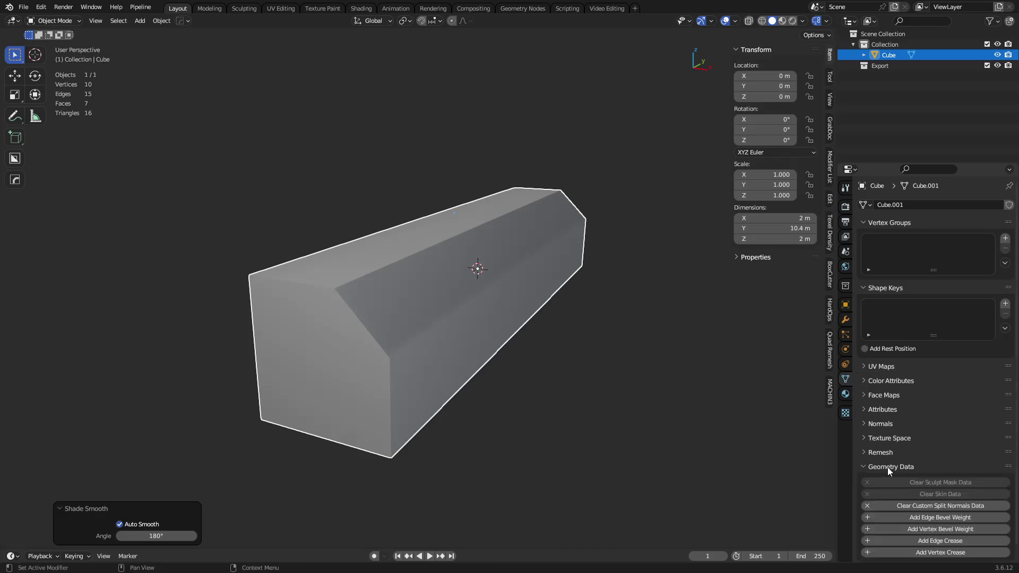
{"action": "scroll", "coordinate": [891, 478], "scroll_direction": "down", "scroll_amount": 1}
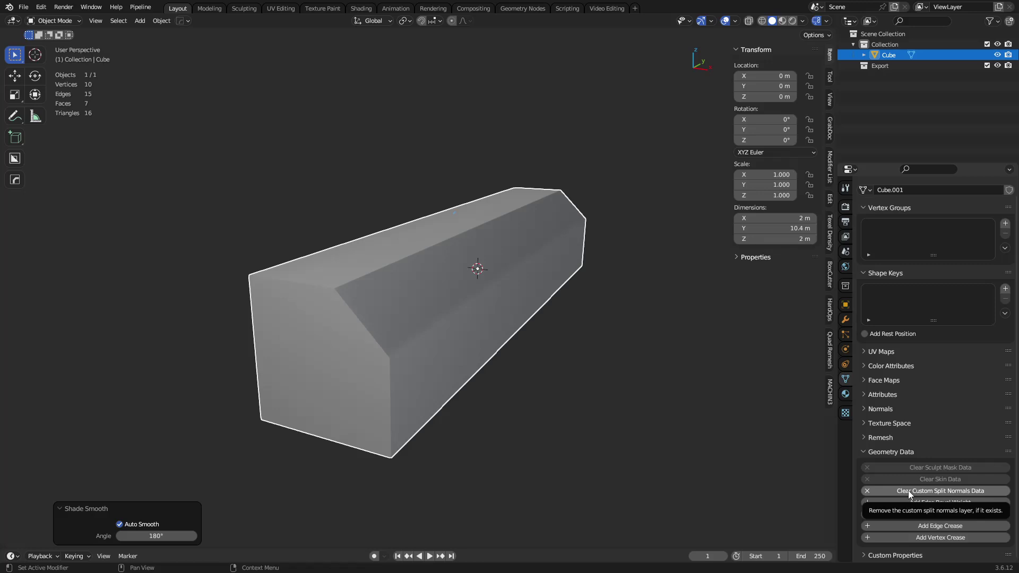
{"action": "left_click", "coordinate": [908, 490]}
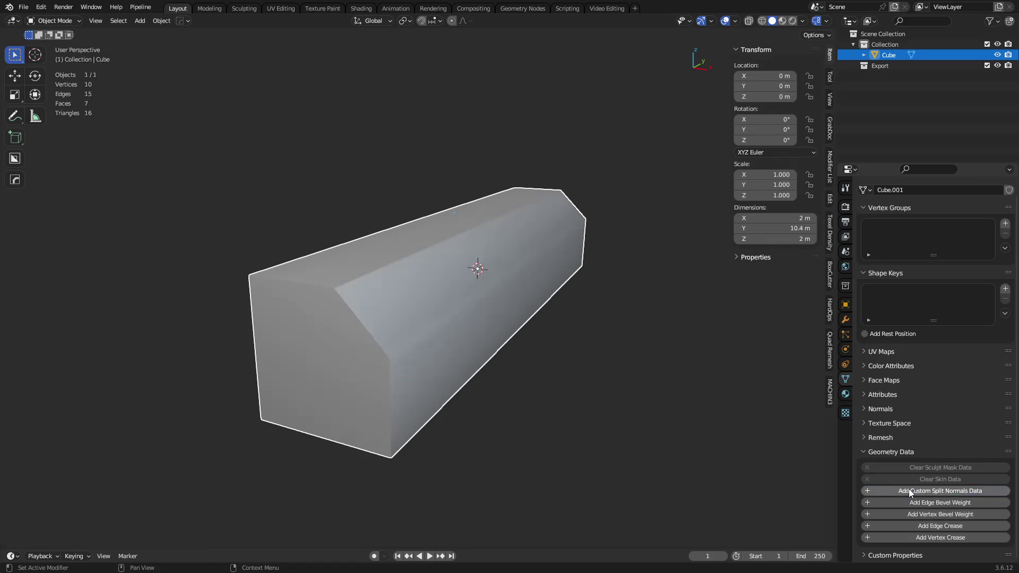
{"action": "key", "text": "ctrl+Tab"}
{"action": "left_click", "coordinate": [415, 365]}
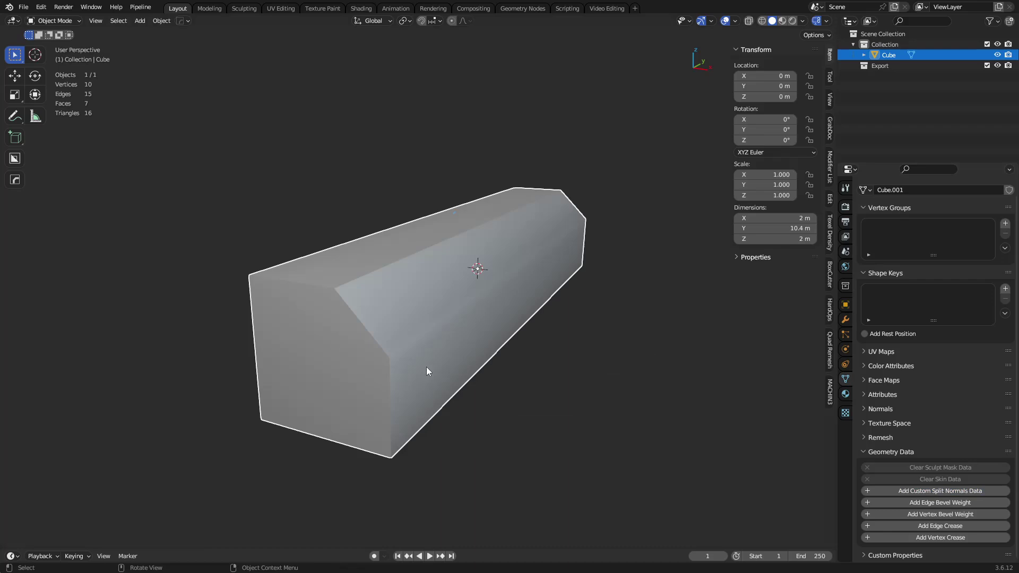
Delete the block from the scene
{"action": "key", "text": "ctrl+Tab"}
{"action": "left_click", "coordinate": [425, 321]}
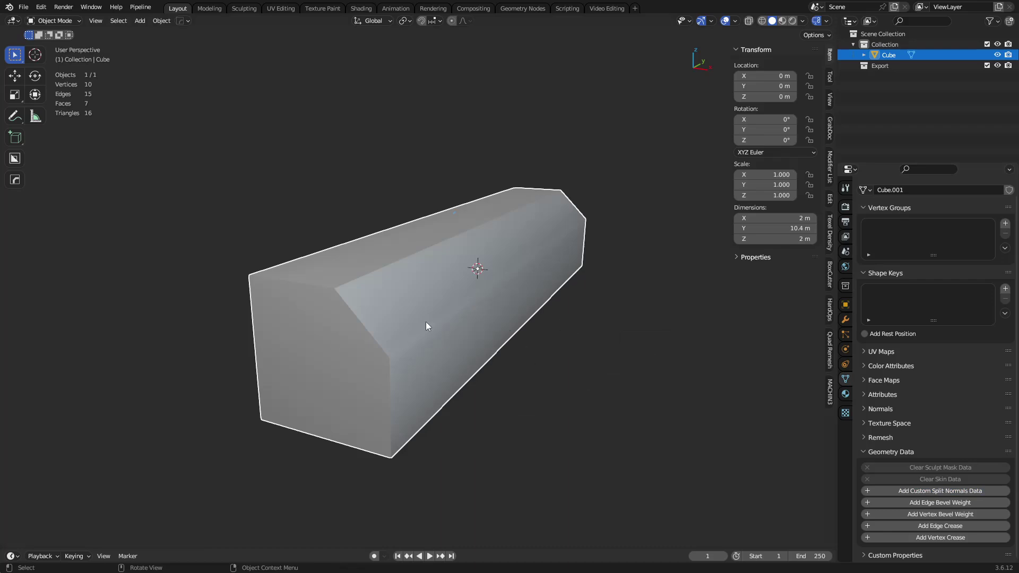
{"action": "key", "text": "x"}
{"action": "left_click", "coordinate": [518, 288]}
Add a plane mesh and enter Edit Mode on it
{"action": "key", "text": "shift+a"}
{"action": "mouse_move", "coordinate": [436, 256]}
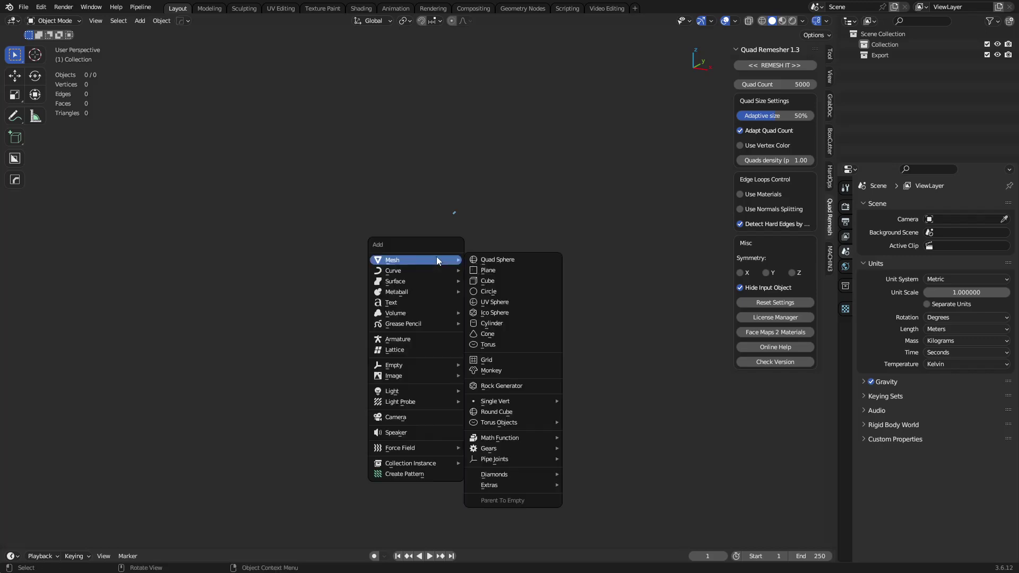
{"action": "left_click", "coordinate": [15, 116]}
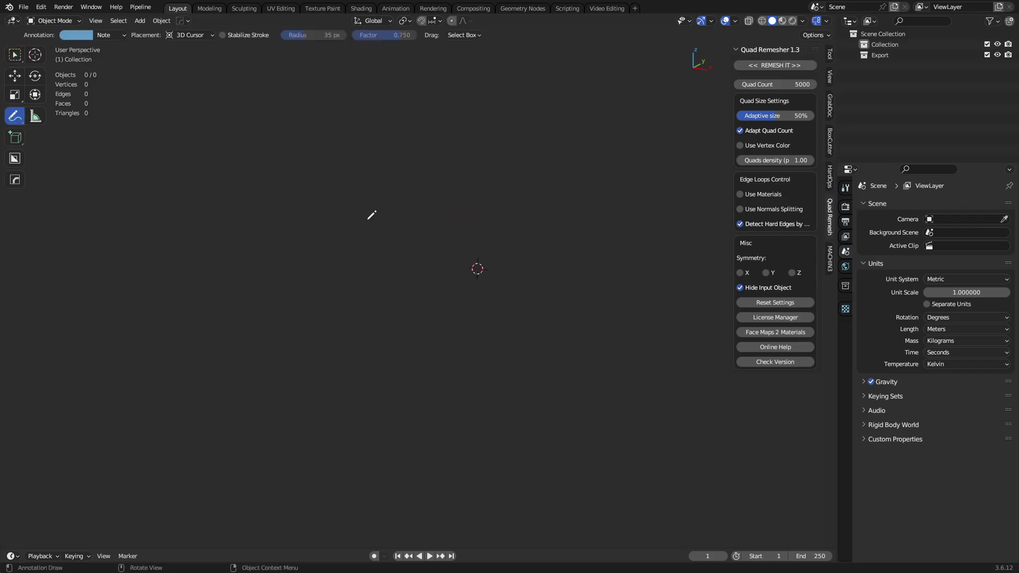
{"action": "key", "text": "w"}
{"action": "key", "text": "shift+a"}
{"action": "mouse_move", "coordinate": [495, 270]}
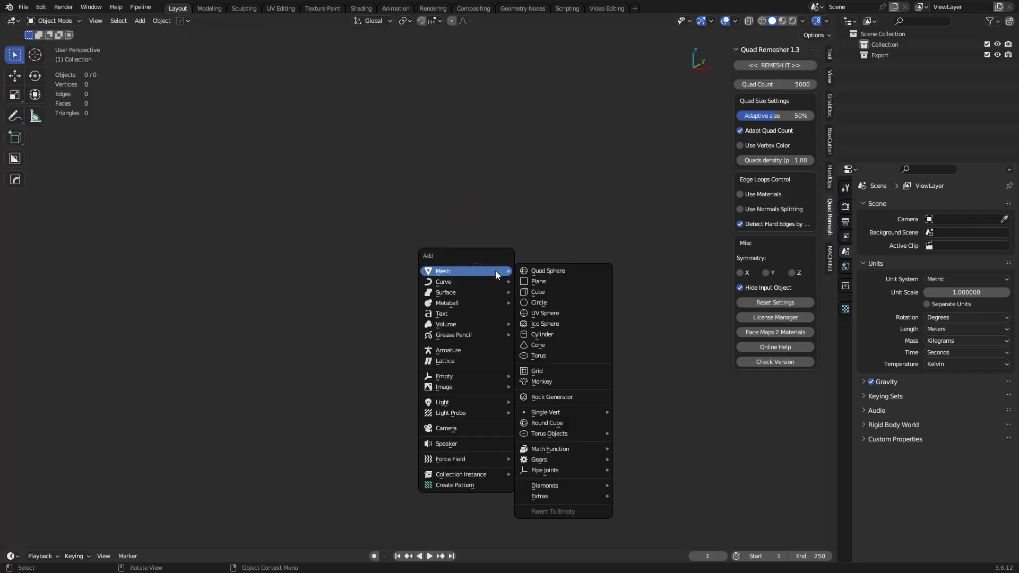
{"action": "left_click", "coordinate": [552, 282]}
{"action": "key", "text": "ctrl+Tab"}
{"action": "left_click", "coordinate": [469, 281]}
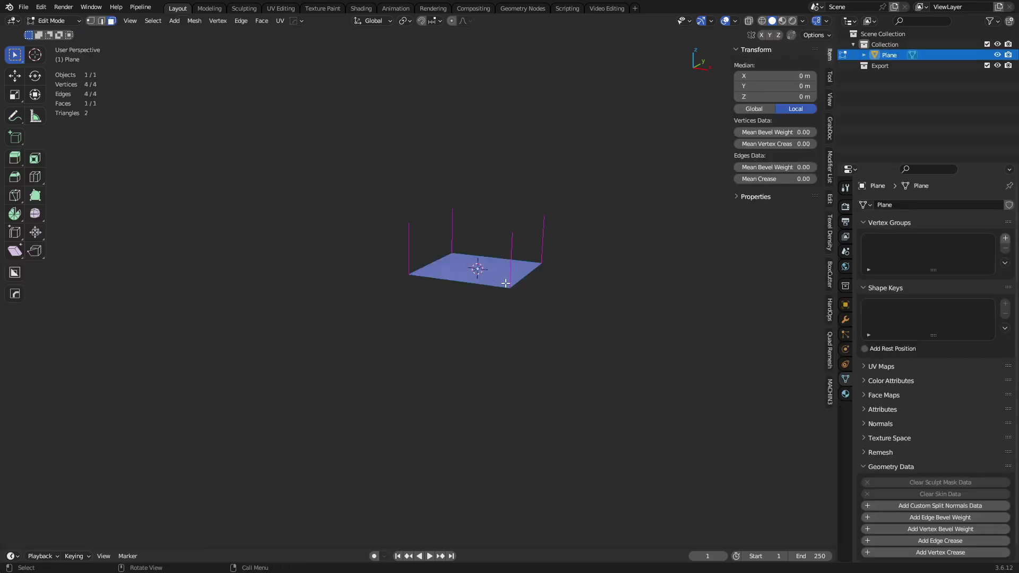
Extrude the plane's front edge downward to form a sloping front flap
{"action": "left_click", "coordinate": [477, 283]}
{"action": "key", "text": "e"}
{"action": "left_click", "coordinate": [454, 365]}
Extrude the plane's side edge into a chain of four faces that slopes outward, folds back underneath and continues down
{"action": "left_click", "coordinate": [528, 289]}
{"action": "middle_click_drag", "start_coordinate": [533, 311], "coordinate": [469, 259], "text": "shift"}
{"action": "key", "text": "e"}
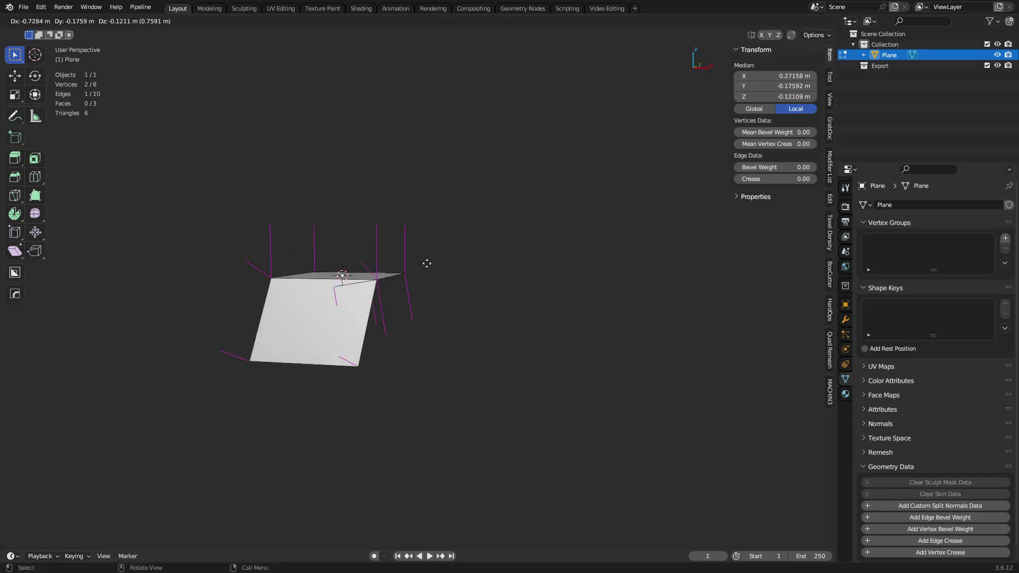
{"action": "left_click", "coordinate": [583, 377]}
{"action": "middle_click_drag", "start_coordinate": [554, 368], "coordinate": [621, 305], "text": "shift"}
{"action": "key", "text": "e"}
{"action": "left_click", "coordinate": [573, 393]}
{"action": "key", "text": "e"}
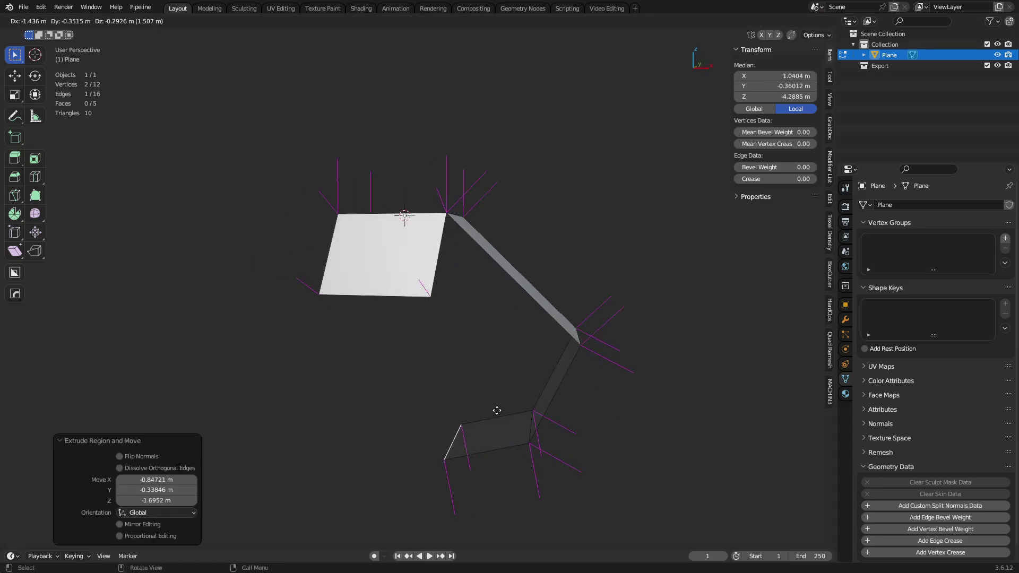
{"action": "left_click", "coordinate": [496, 410]}
{"action": "key", "text": "e"}
{"action": "left_click", "coordinate": [437, 540]}
Fill the gap between the front flap and the long sloping side with a face, and return to Object Mode
{"action": "middle_click_drag", "start_coordinate": [512, 351], "coordinate": [423, 320]}
{"action": "left_click", "coordinate": [373, 272]}
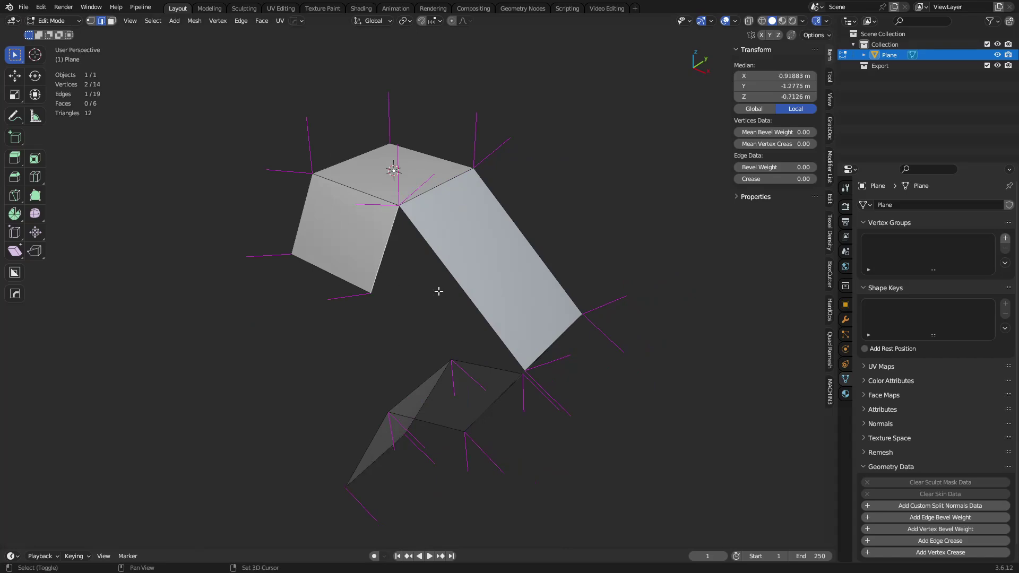
{"action": "left_click", "coordinate": [488, 407], "text": "shift"}
{"action": "key", "text": "f"}
{"action": "middle_click_drag", "start_coordinate": [504, 406], "coordinate": [514, 378]}
{"action": "key", "text": "ctrl+Tab"}
{"action": "key", "text": "1"}
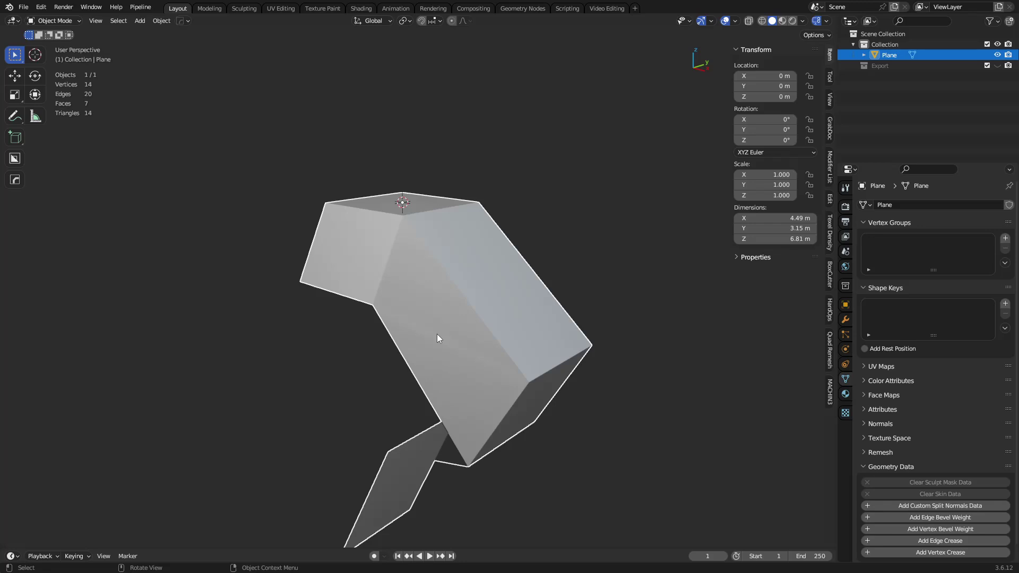
Move the front flap's lower edge about -1.96 m along Y and return to Object Mode
{"action": "key", "text": "ctrl+Tab"}
{"action": "left_click", "coordinate": [338, 299]}
{"action": "key", "text": "g"}
{"action": "key", "text": "y"}
{"action": "left_click", "coordinate": [233, 328]}
{"action": "key", "text": "ctrl+Tab"}
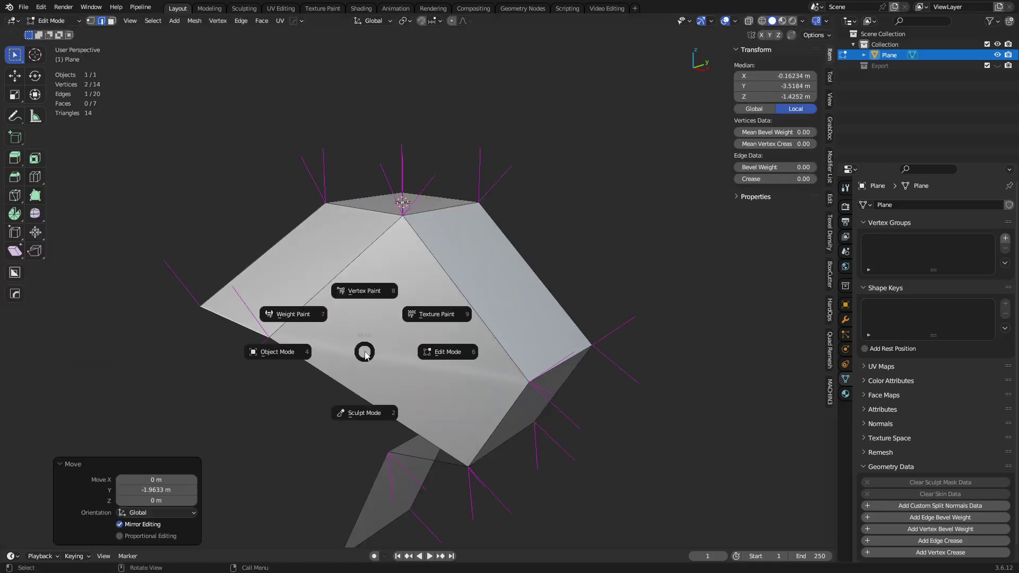
{"action": "left_click", "coordinate": [278, 353]}
Try a Triangulate modifier on the mesh to inspect the filled face's diagonal, and remove the modifier
{"action": "scroll", "coordinate": [410, 353], "scroll_direction": "up", "scroll_amount": 3}
{"action": "middle_click_drag", "start_coordinate": [396, 344], "coordinate": [473, 363]}
{"action": "key", "text": "alt+a"}
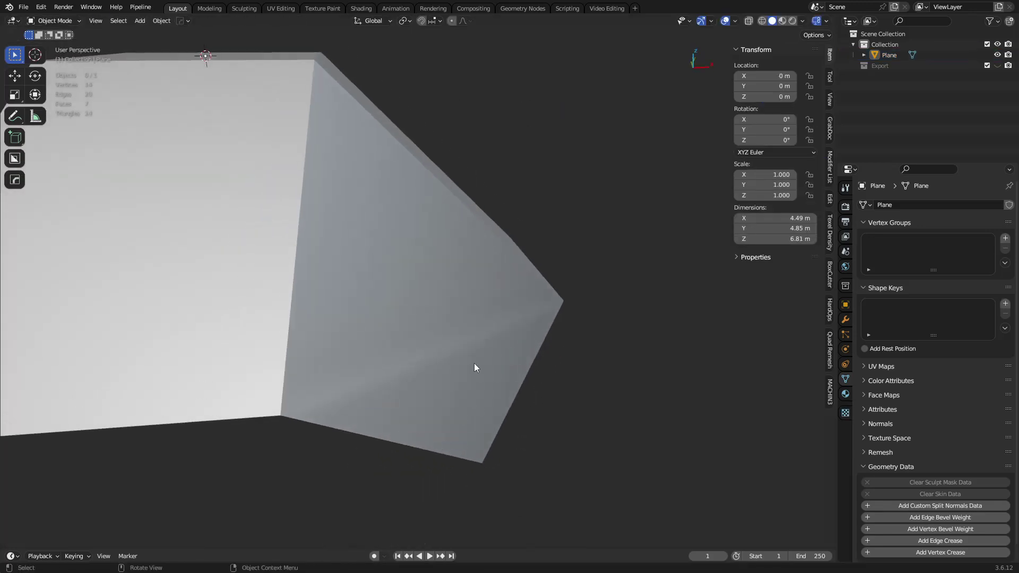
{"action": "left_click", "coordinate": [845, 323]}
{"action": "left_click", "coordinate": [975, 208]}
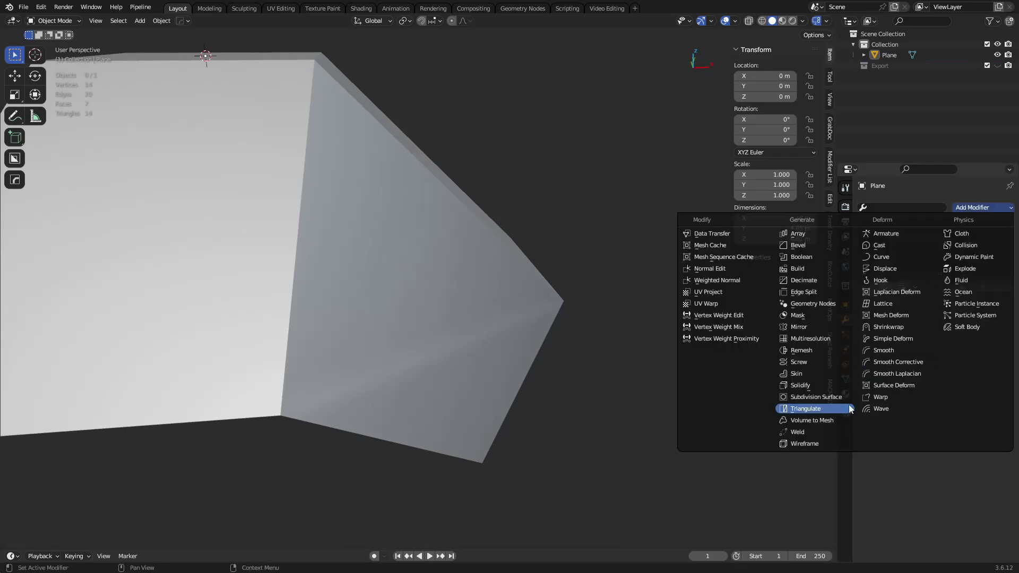
{"action": "left_click", "coordinate": [840, 404]}
{"action": "mouse_move", "coordinate": [696, 434]}
{"action": "middle_mouse_down"}
{"action": "mouse_move", "coordinate": [559, 393]}
{"action": "mouse_move", "coordinate": [574, 393]}
{"action": "mouse_move", "coordinate": [471, 382]}
{"action": "mouse_move", "coordinate": [401, 353]}
{"action": "middle_mouse_up"}
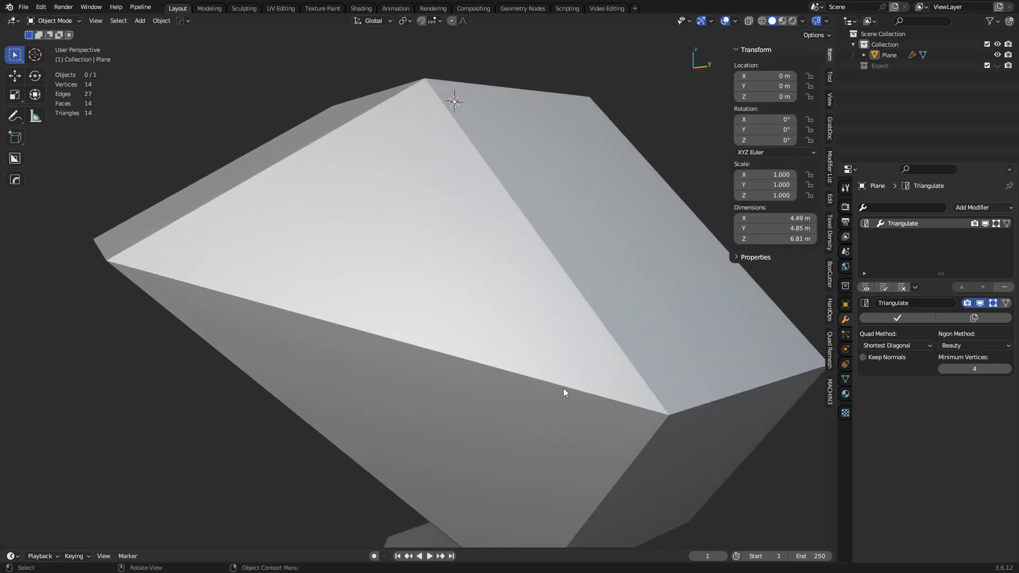
{"action": "left_click", "coordinate": [1003, 287]}
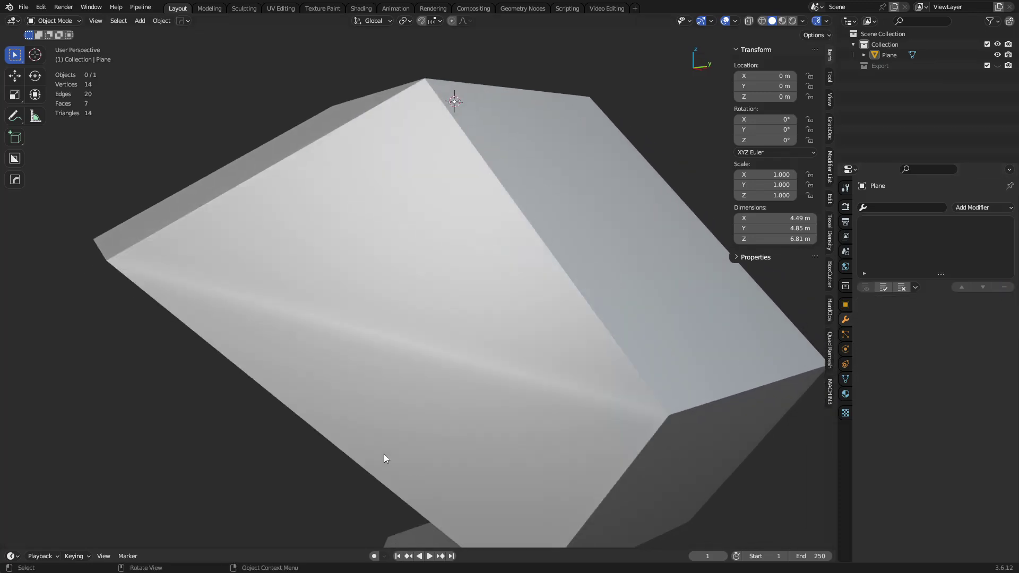
Examine the crease across the non-planar filled face in Object Mode and its corner normals in Edit Mode
{"action": "middle_click_drag", "start_coordinate": [382, 455], "coordinate": [477, 402]}
{"action": "middle_click_drag", "start_coordinate": [392, 103], "coordinate": [135, 306]}
{"action": "key", "text": "Tab"}
{"action": "left_click", "coordinate": [431, 360]}
{"action": "key", "text": "Tab"}
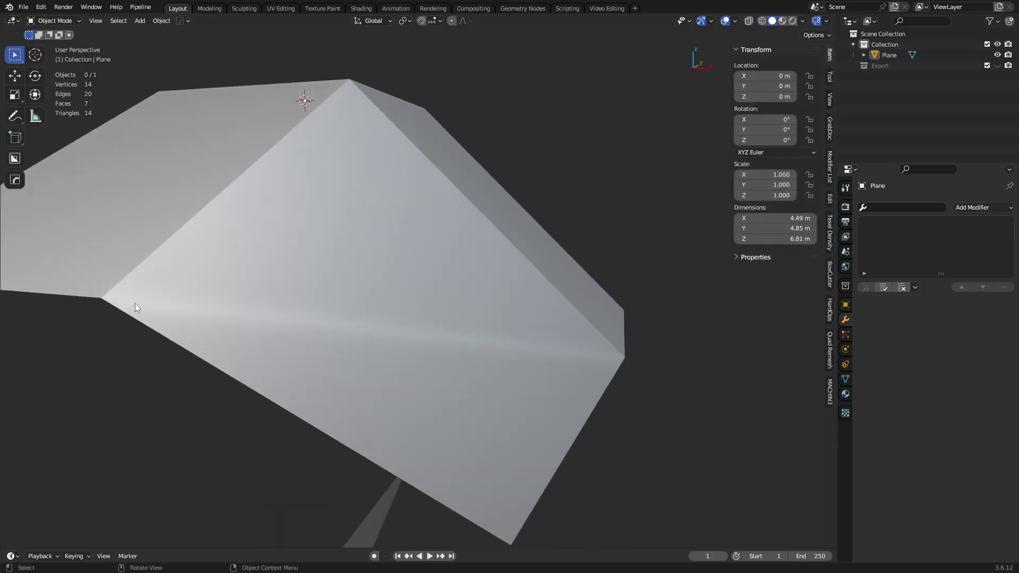
{"action": "middle_click_drag", "start_coordinate": [562, 349], "coordinate": [368, 292]}
{"action": "key", "text": "Tab"}
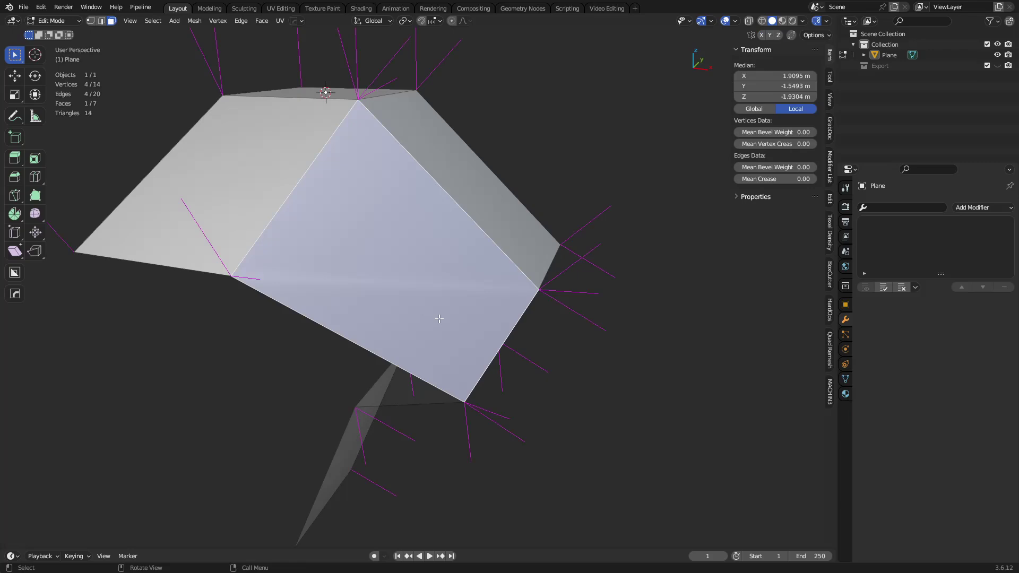
{"action": "middle_click_drag", "start_coordinate": [436, 311], "coordinate": [523, 311]}
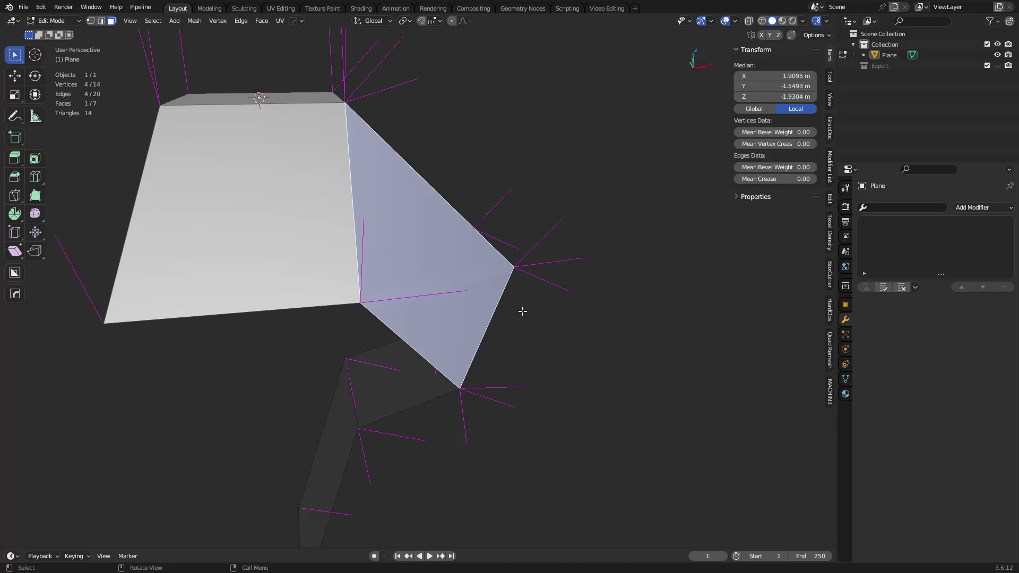
Move the filled face's lower corner vertex outward by about 0.42, -2.40 and 0.23 m, and fine-tune it to flatten the face
{"action": "key", "text": "1"}
{"action": "left_click", "coordinate": [461, 387]}
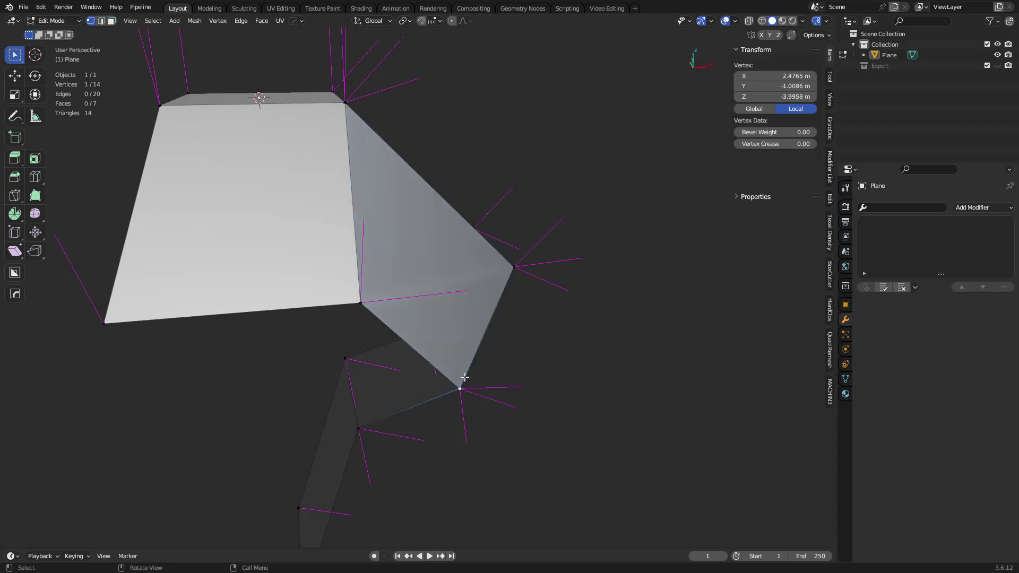
{"action": "middle_click_drag", "start_coordinate": [468, 393], "coordinate": [392, 404]}
{"action": "middle_click_drag", "start_coordinate": [514, 382], "coordinate": [457, 379]}
{"action": "key", "text": "g"}
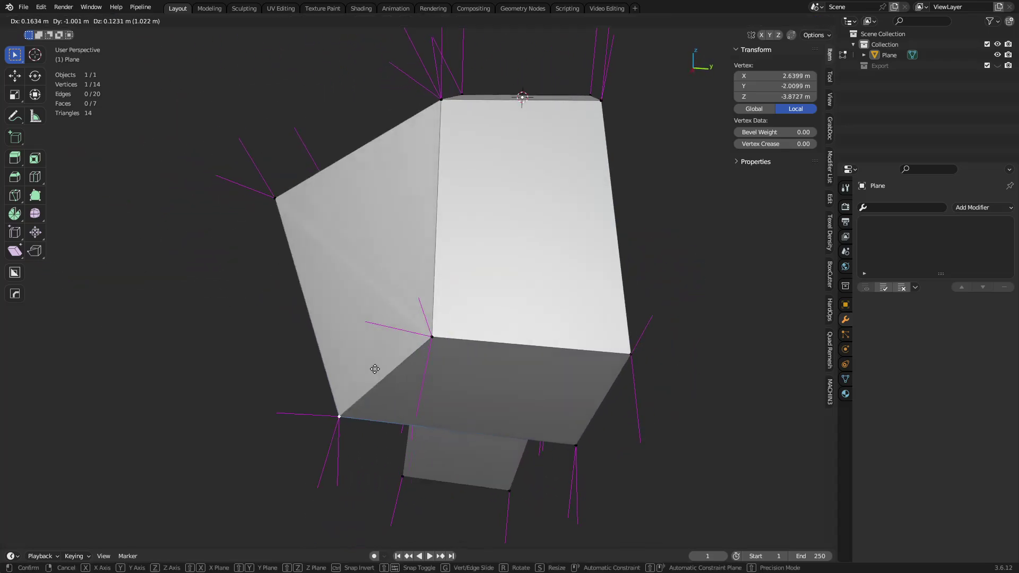
{"action": "left_click", "coordinate": [268, 360]}
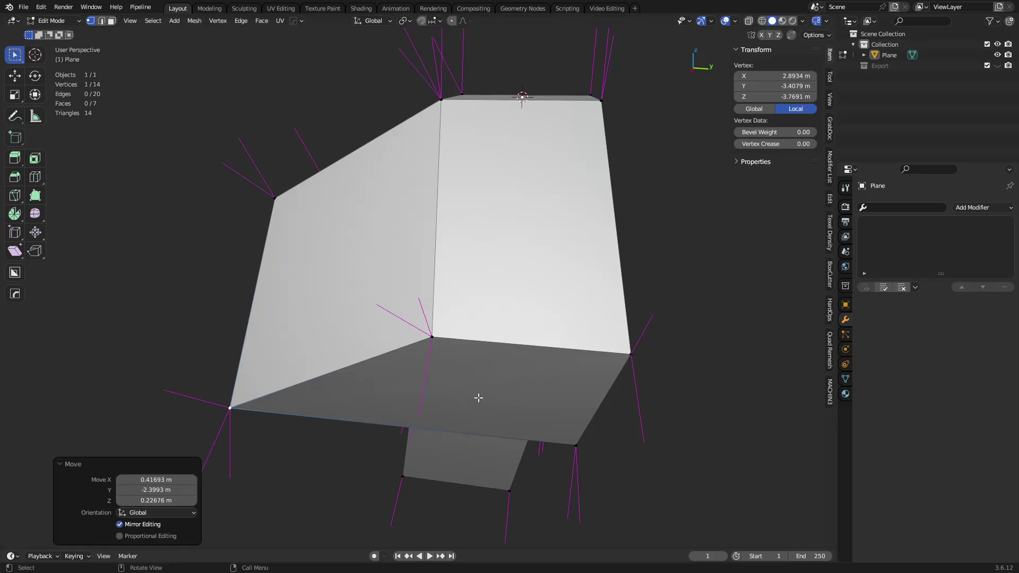
{"action": "middle_click_drag", "start_coordinate": [480, 398], "coordinate": [482, 323]}
{"action": "key", "text": "g"}
{"action": "left_click", "coordinate": [550, 308]}
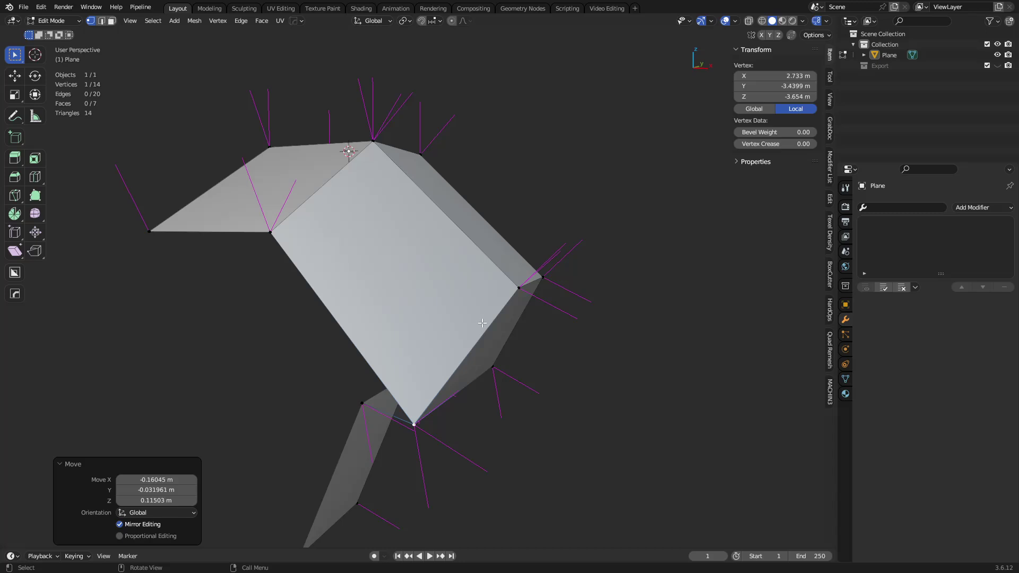
Move the filled face's lower corner vertex again so that the face bends out of plane
{"action": "left_click", "coordinate": [533, 318]}
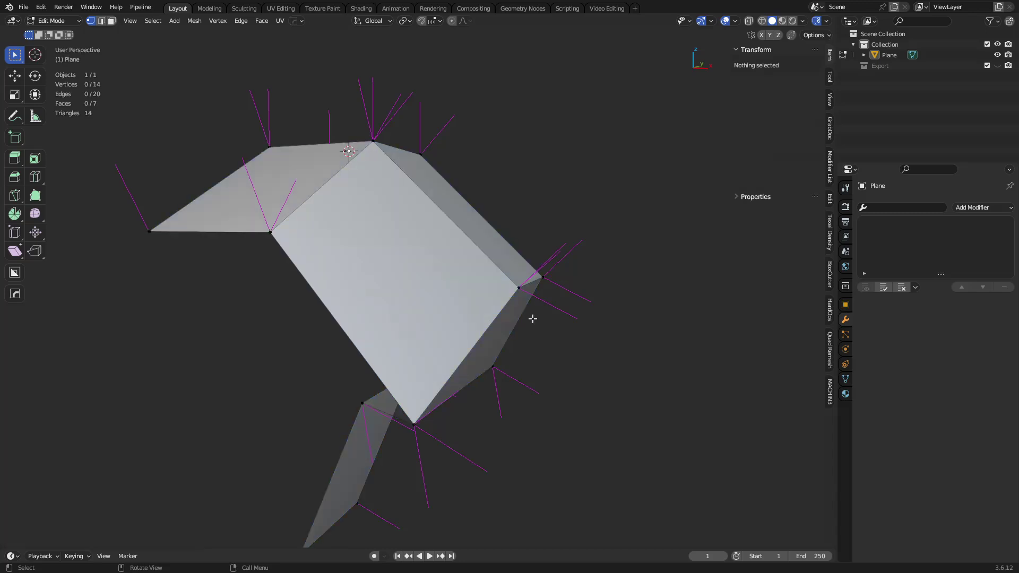
{"action": "left_click", "coordinate": [417, 422]}
{"action": "key", "text": "g"}
{"action": "middle_click_drag", "start_coordinate": [528, 389], "coordinate": [320, 151]}
{"action": "left_click", "coordinate": [342, 382]}
Apply Make Planar Faces to the whole mesh with factor 1.000 and 172 iterations, and inspect the flattened face
{"action": "key", "text": "a"}
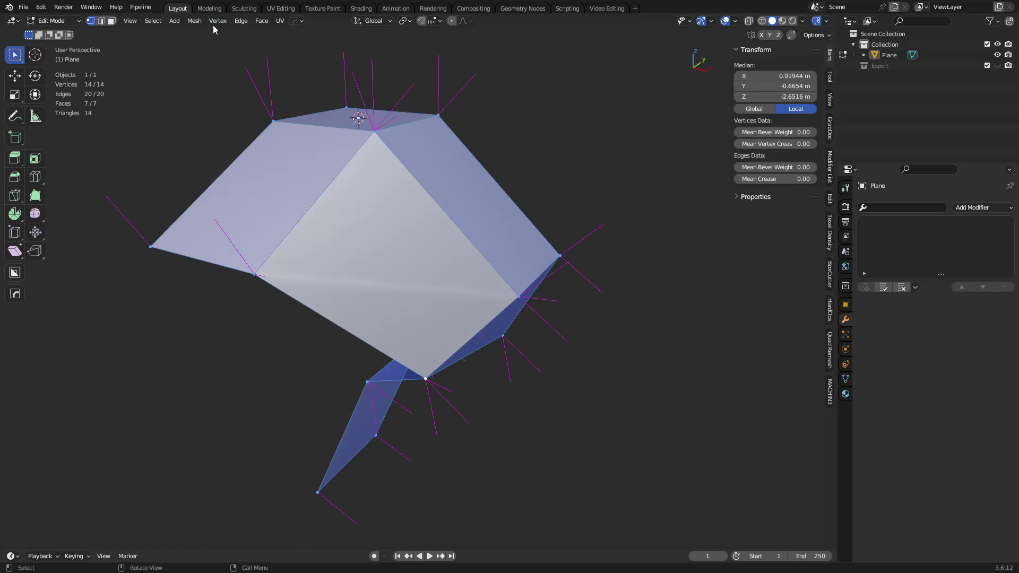
{"action": "left_click", "coordinate": [194, 20]}
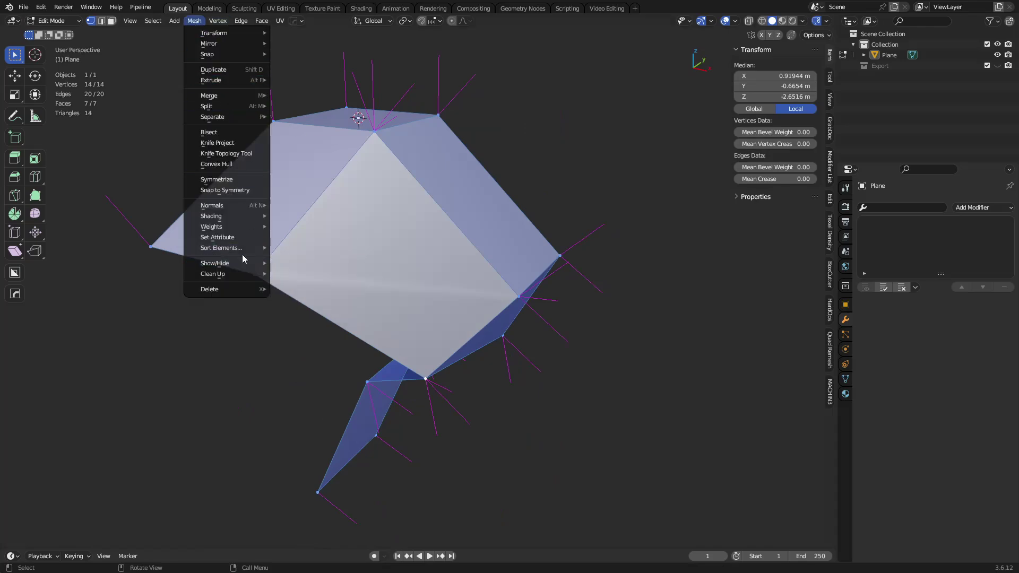
{"action": "mouse_move", "coordinate": [244, 274]}
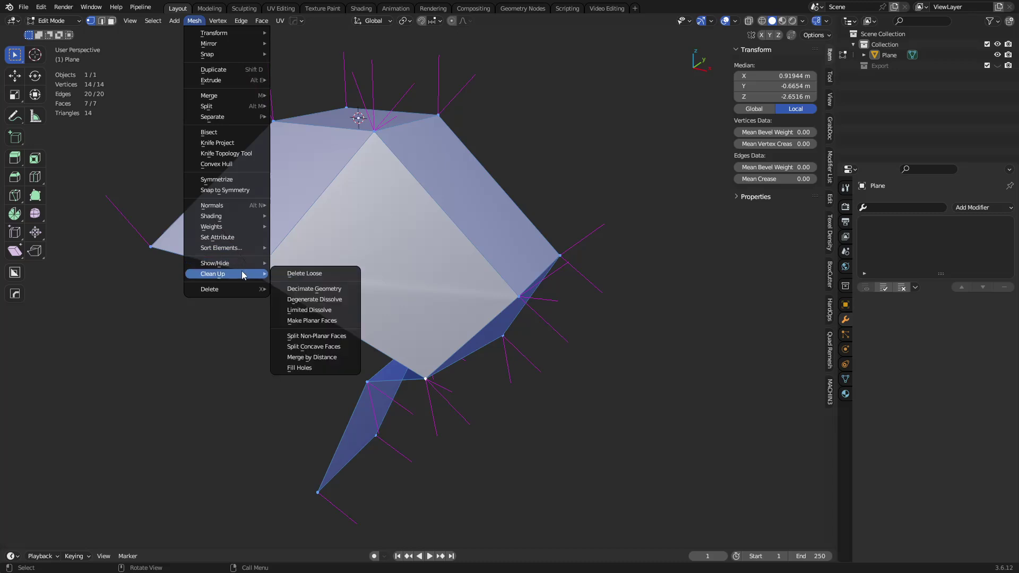
{"action": "left_click", "coordinate": [337, 321]}
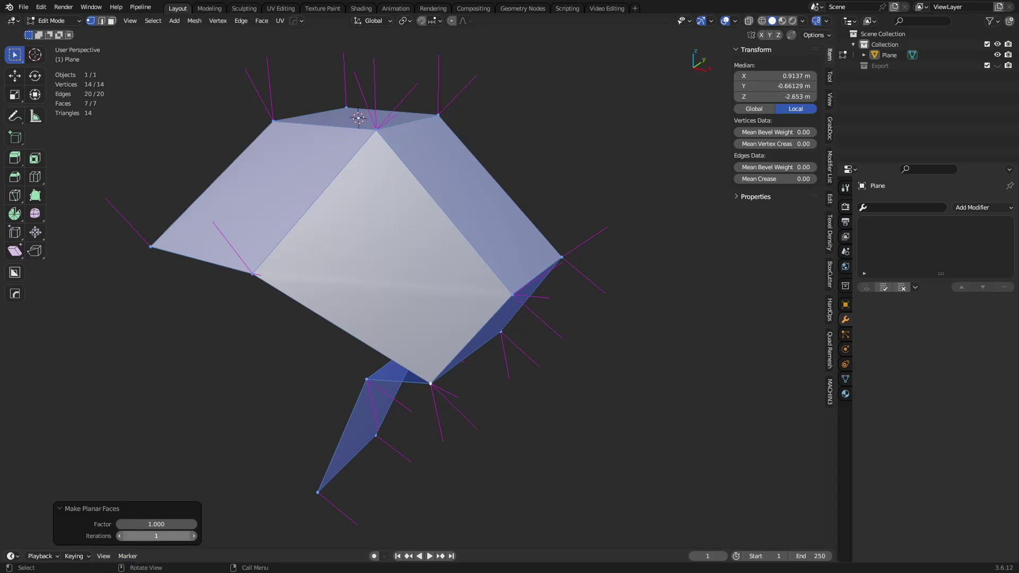
{"action": "left_click_drag", "start_coordinate": [156, 536], "coordinate": [213, 536]}
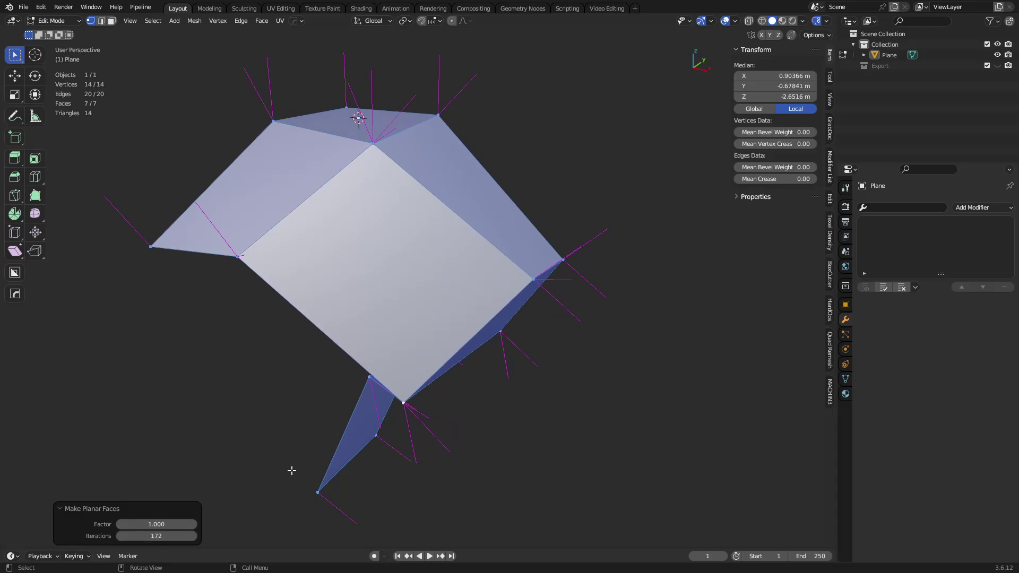
{"action": "middle_click_drag", "start_coordinate": [438, 327], "coordinate": [360, 267]}
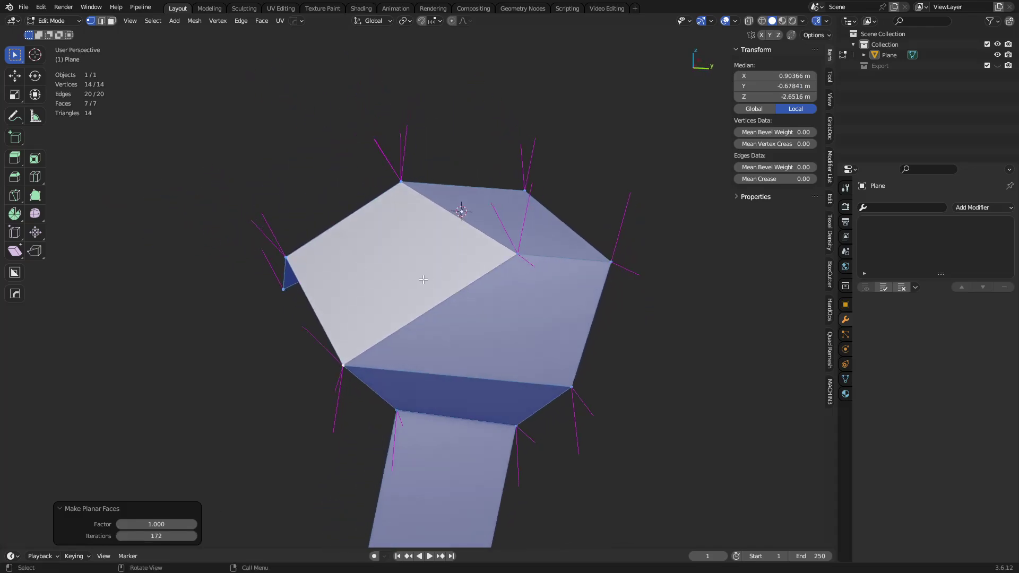
{"action": "middle_click_drag", "start_coordinate": [423, 280], "coordinate": [526, 355]}
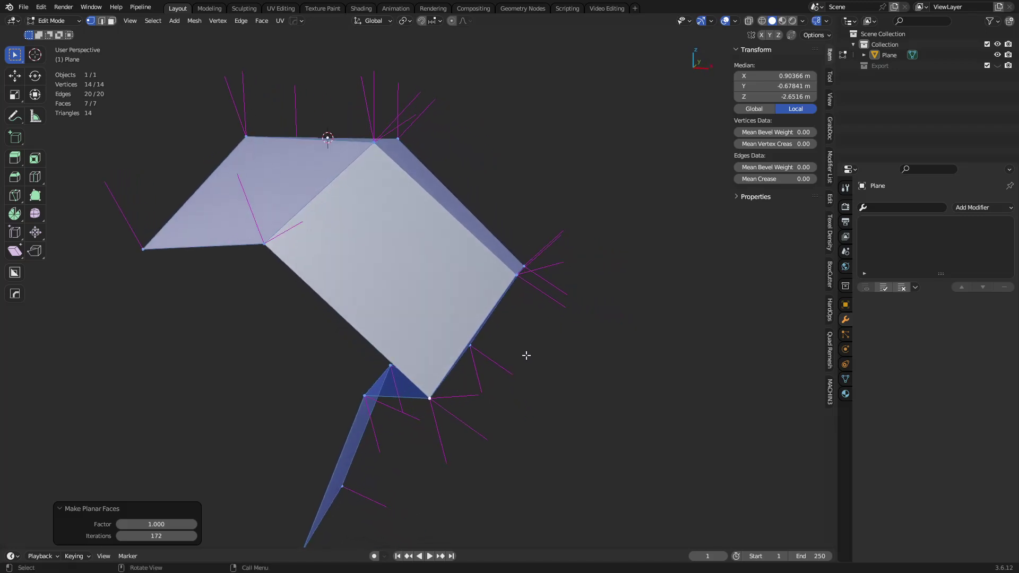